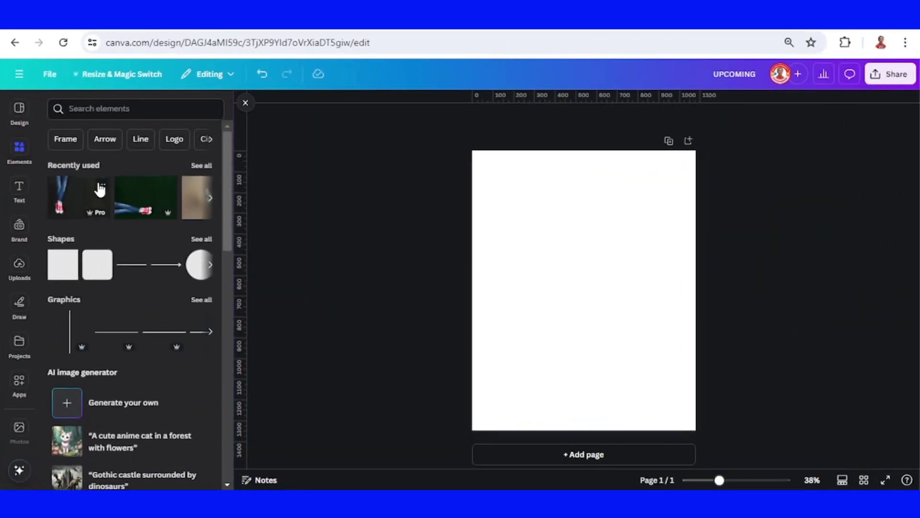
Add the red-sneakers photo from Recently used and remove its background.
left_click(101, 185)
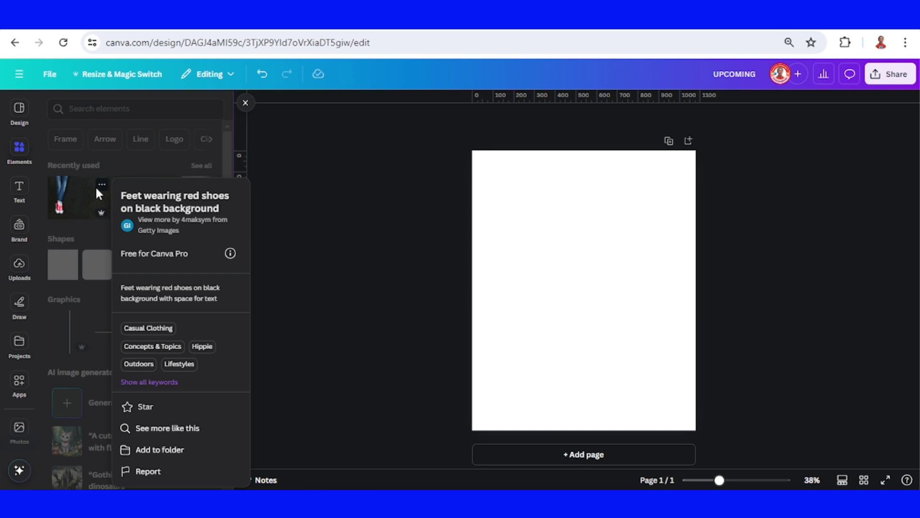
left_click(95, 185)
left_click(461, 118)
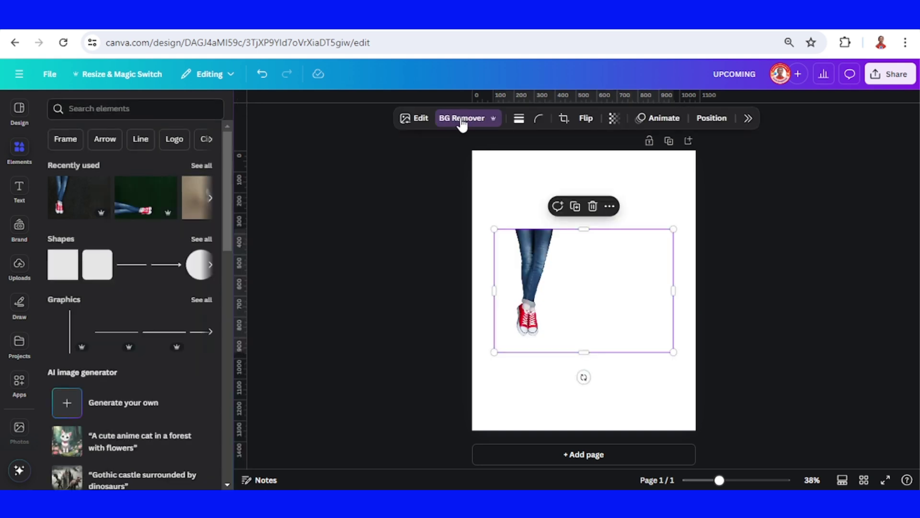
Crop and enlarge the legs cutout to nearly full page height, then duplicate it.
left_click_drag(673, 291, 560, 291)
left_click_drag(498, 292, 507, 292)
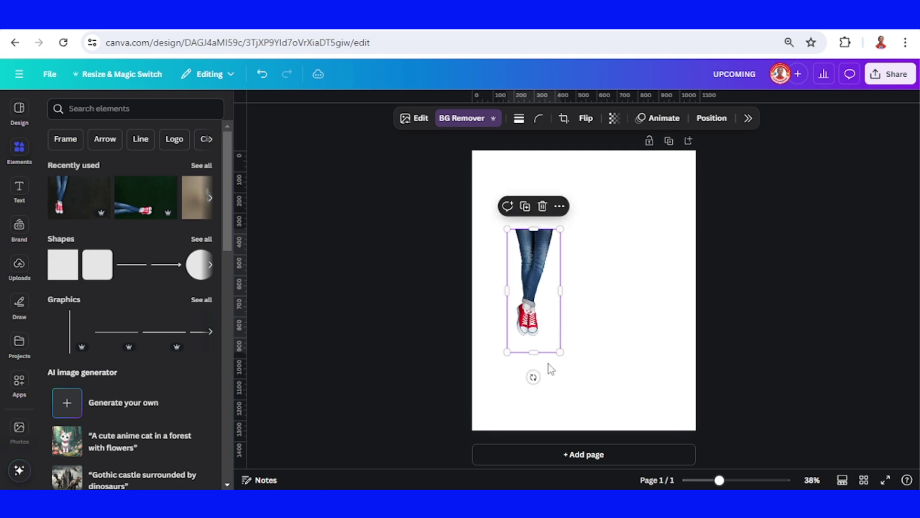
left_click_drag(533, 352, 541, 343)
left_click_drag(551, 280, 582, 312)
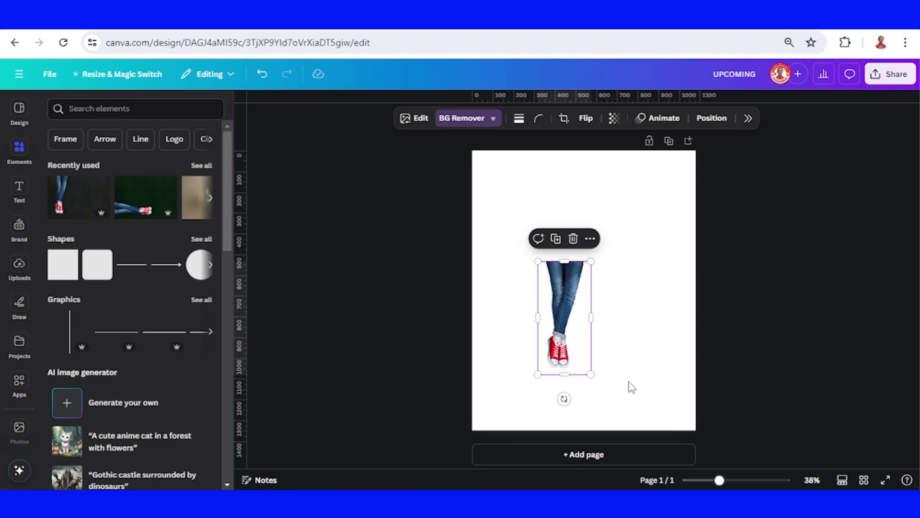
left_click_drag(619, 419, 665, 463)
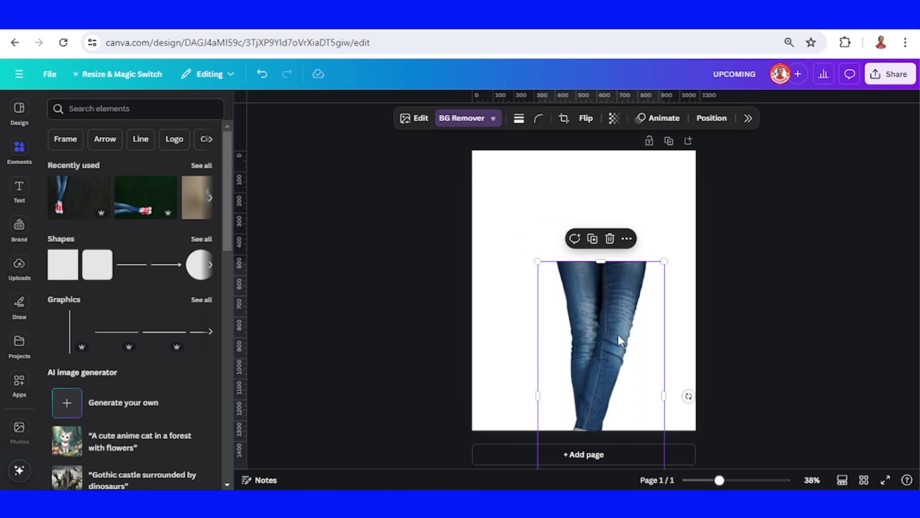
left_click_drag(621, 339, 601, 254)
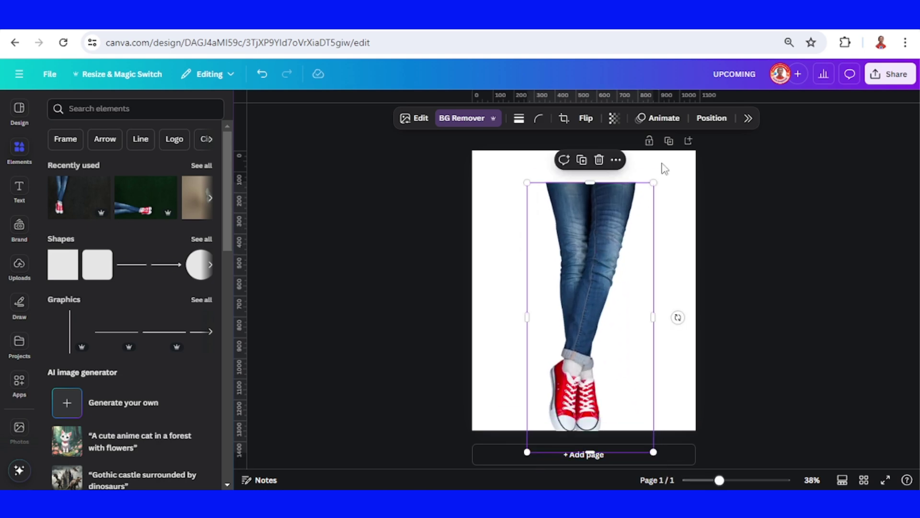
left_click_drag(652, 185, 647, 195)
left_click(579, 173)
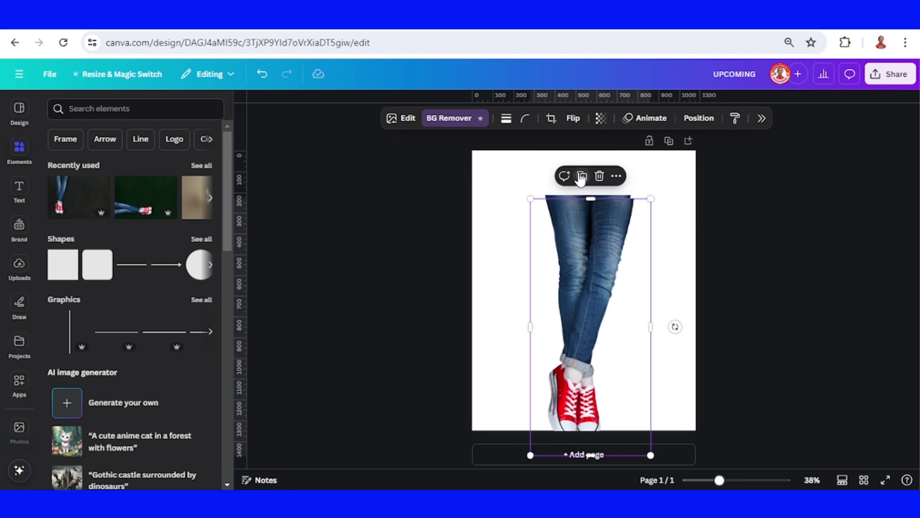
Flip the legs copy vertically and move it to the top of the page.
left_click(573, 118)
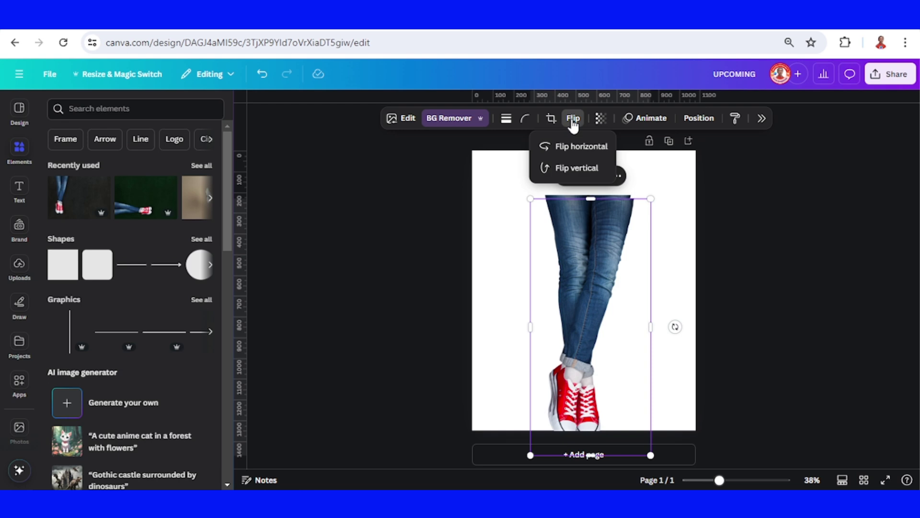
left_click(579, 172)
left_click(579, 172)
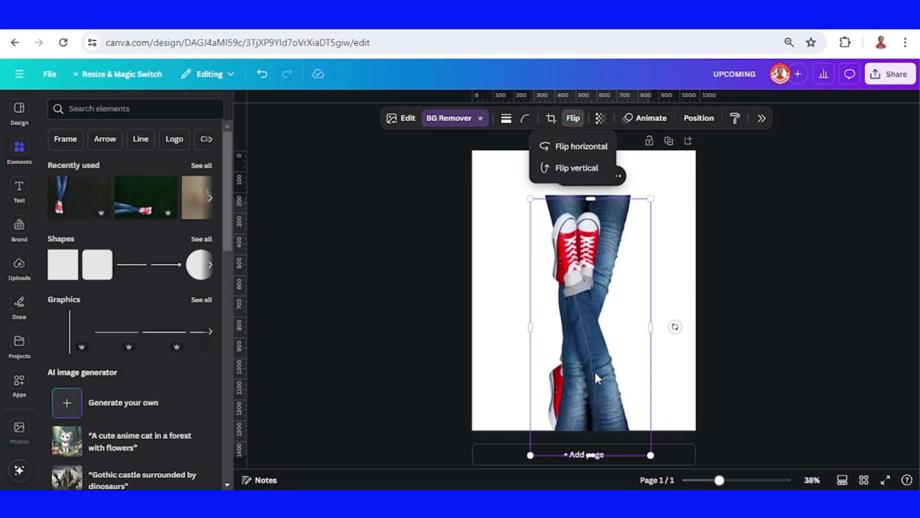
left_click_drag(596, 378, 609, 174)
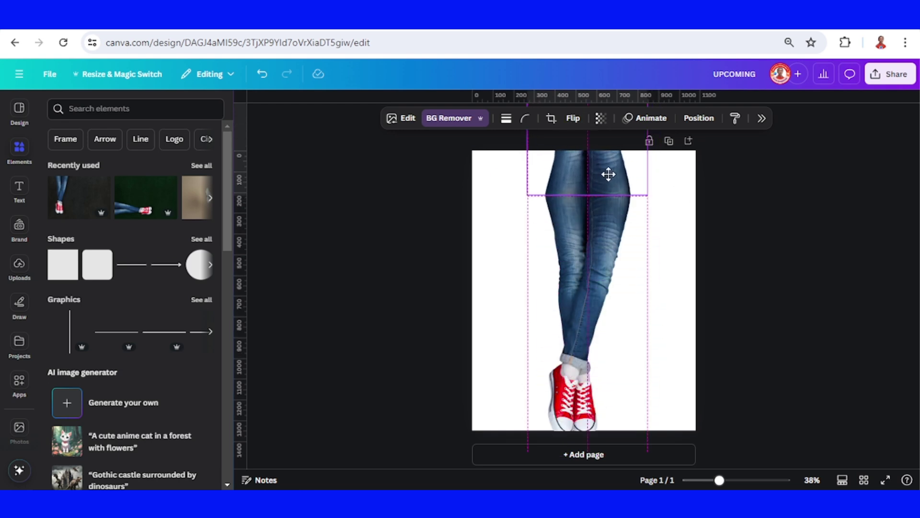
Select both legs images and group them.
left_click(670, 192)
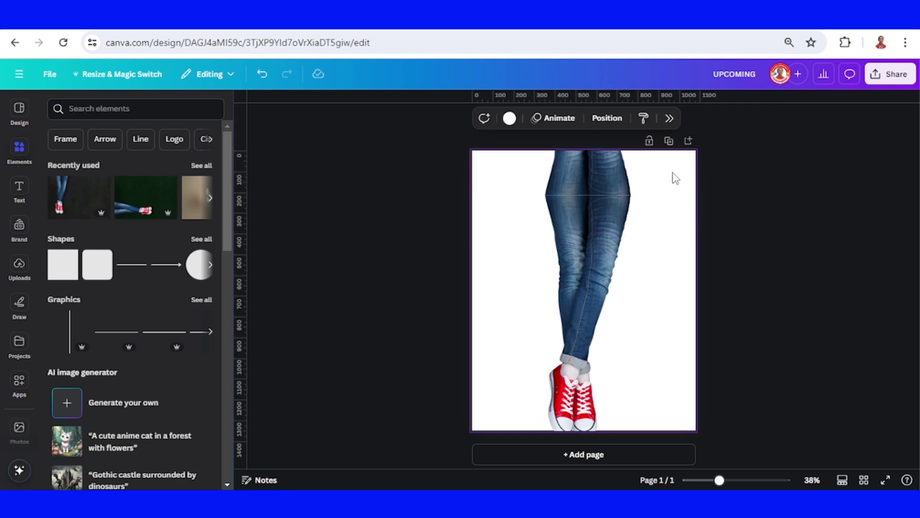
left_click_drag(675, 178, 519, 278)
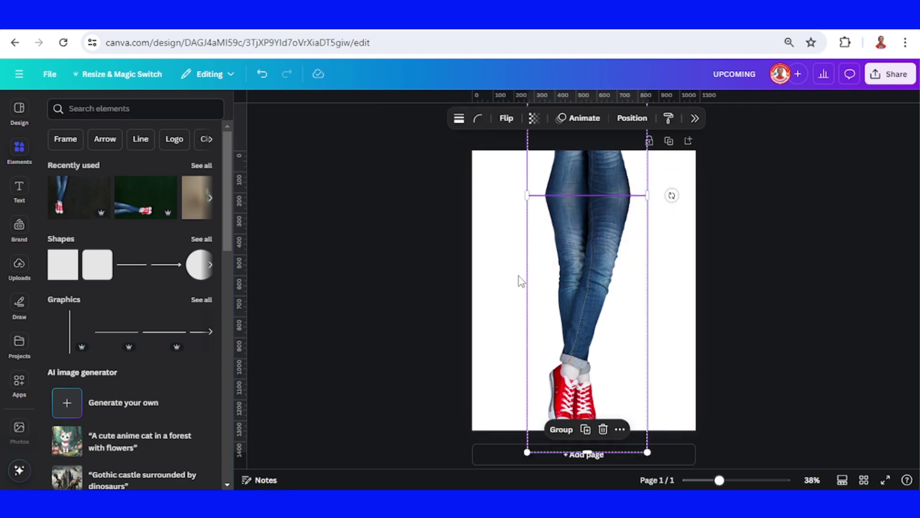
left_click(562, 430)
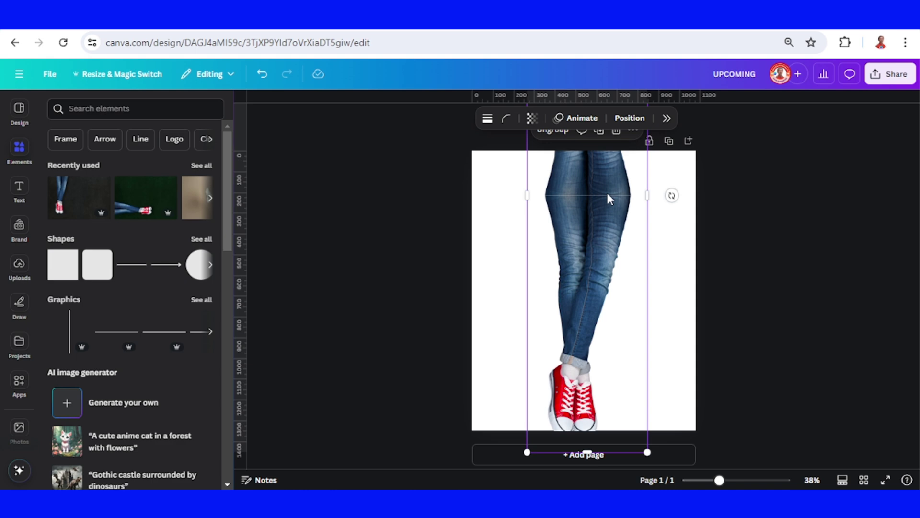
Lower the legs group and rotate it to -17°, then stretch and nudge it into place.
left_click_drag(610, 198, 612, 370)
left_click_drag(604, 318, 604, 378)
left_click_drag(674, 439, 661, 417)
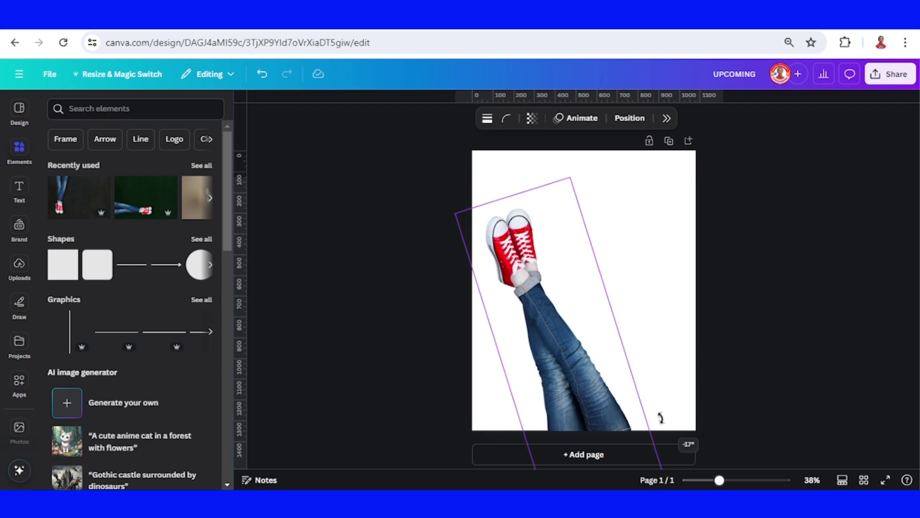
left_click_drag(664, 422, 663, 424)
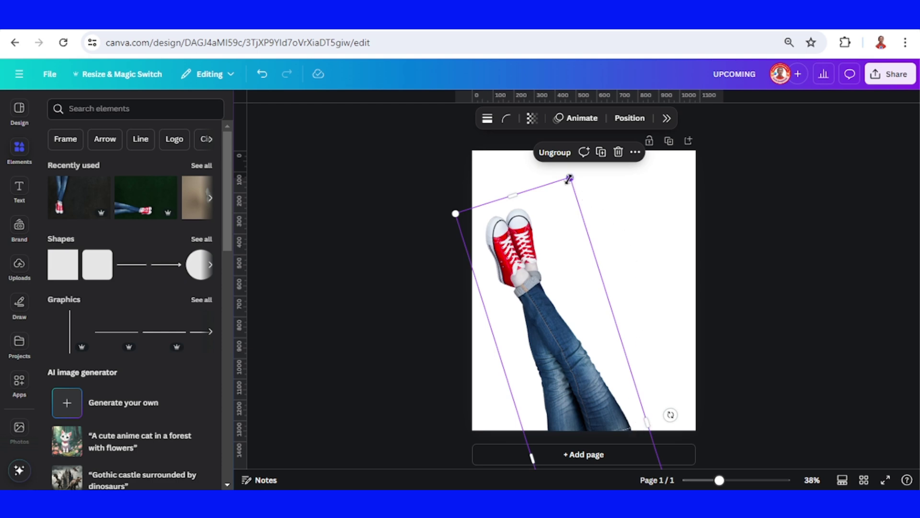
left_click_drag(569, 178, 573, 157)
left_click_drag(552, 221, 556, 239)
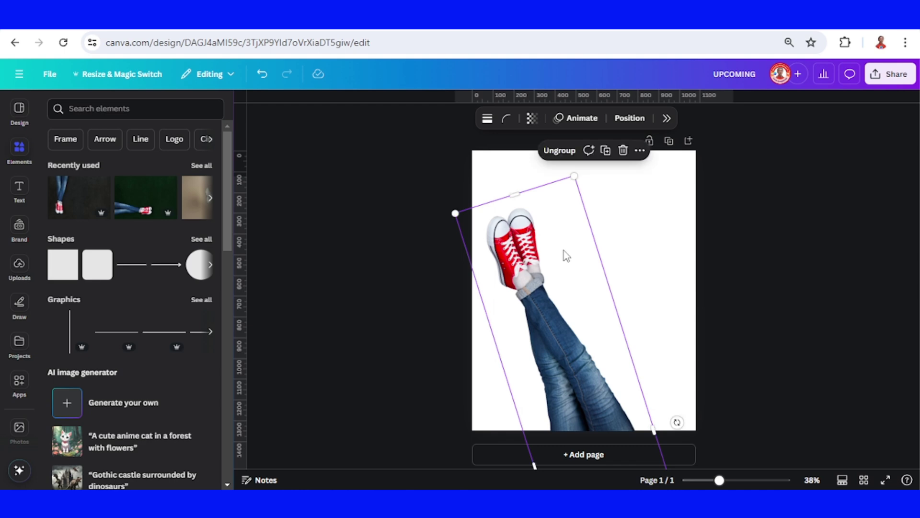
Add a heading text box set in the Antonio font with bold turned off.
left_click(18, 188)
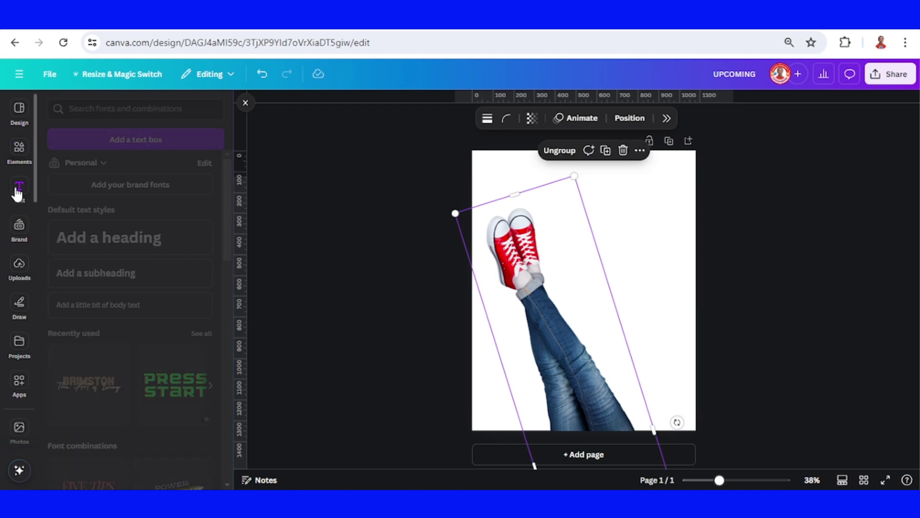
left_click(108, 237)
key("Return")
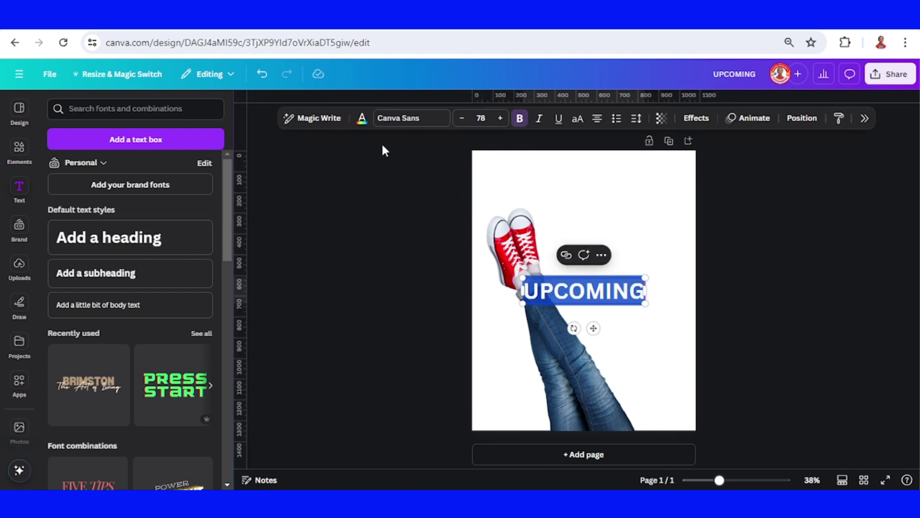
left_click(401, 120)
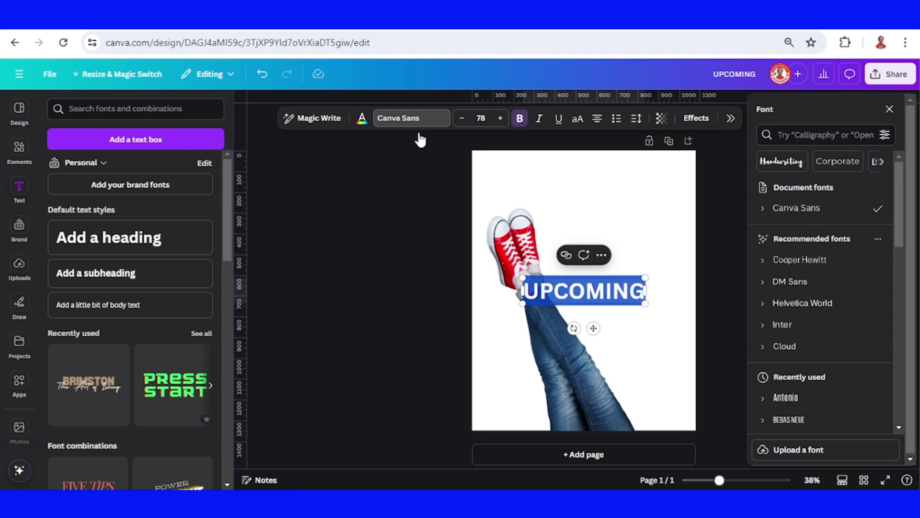
left_click(815, 402)
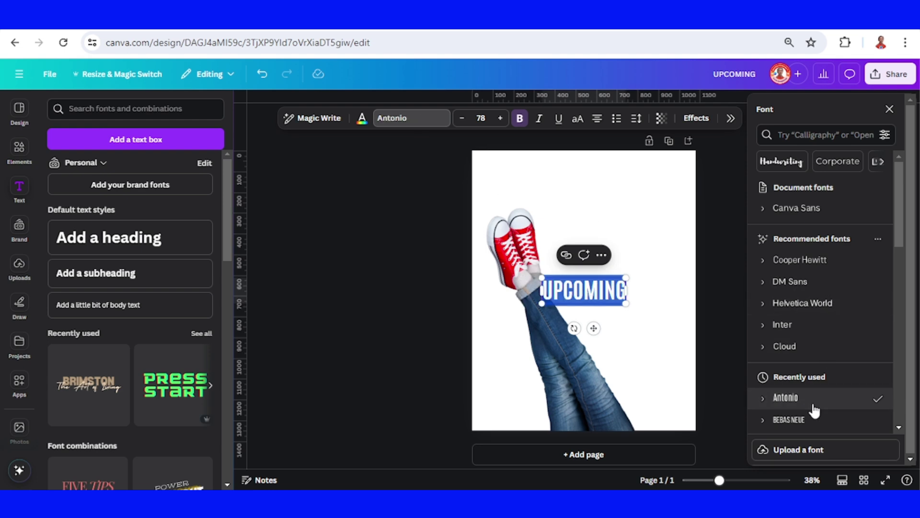
left_click(519, 120)
left_click_drag(625, 277, 662, 265)
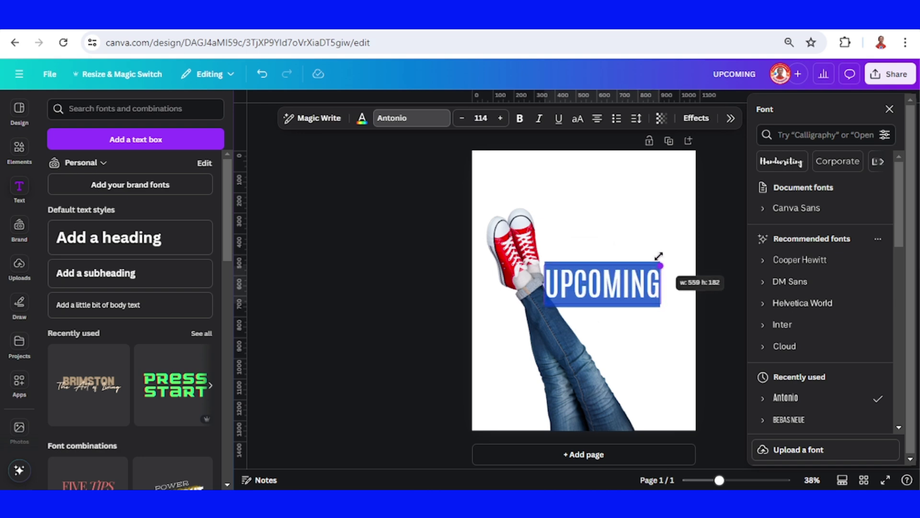
left_click(687, 320)
Set UPCOMING's letter spacing to -84, enlarge it to size 175 and move it top right.
left_click(647, 290)
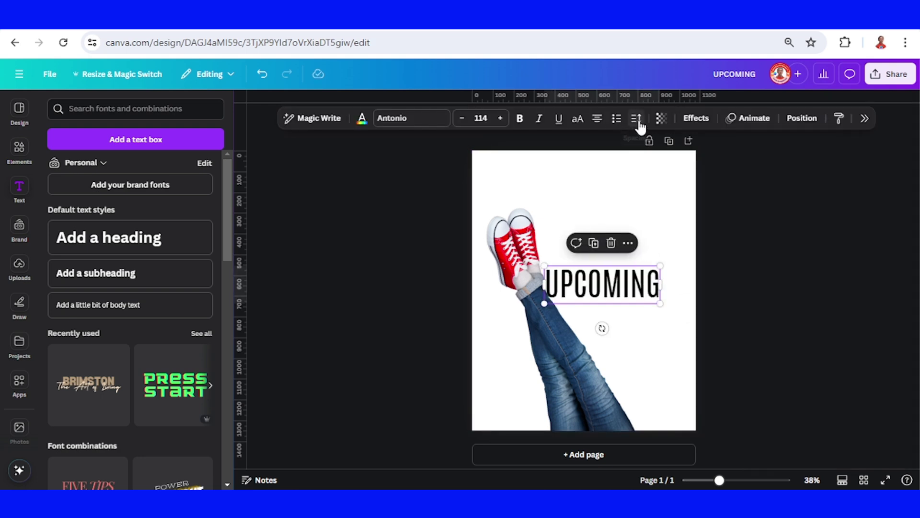
left_click(636, 117)
left_click_drag(599, 168, 589, 170)
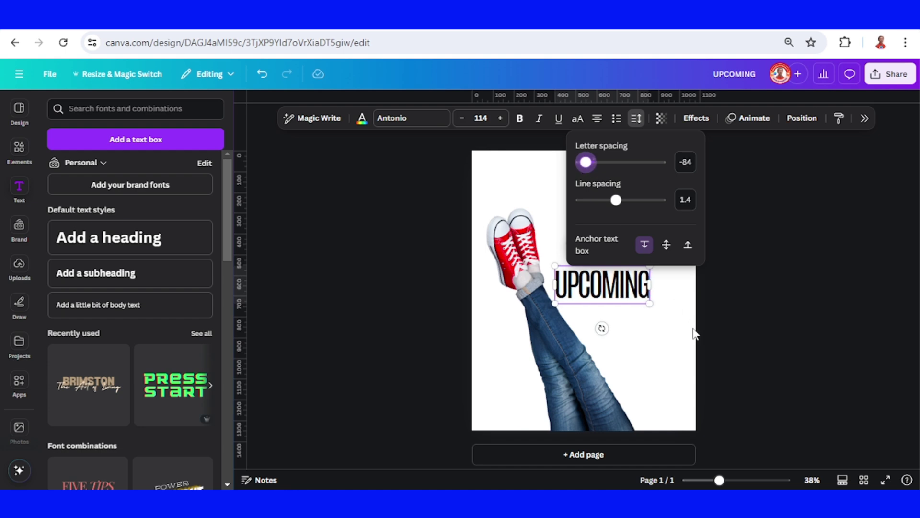
left_click(668, 283)
left_click(633, 288)
left_click_drag(650, 265, 694, 244)
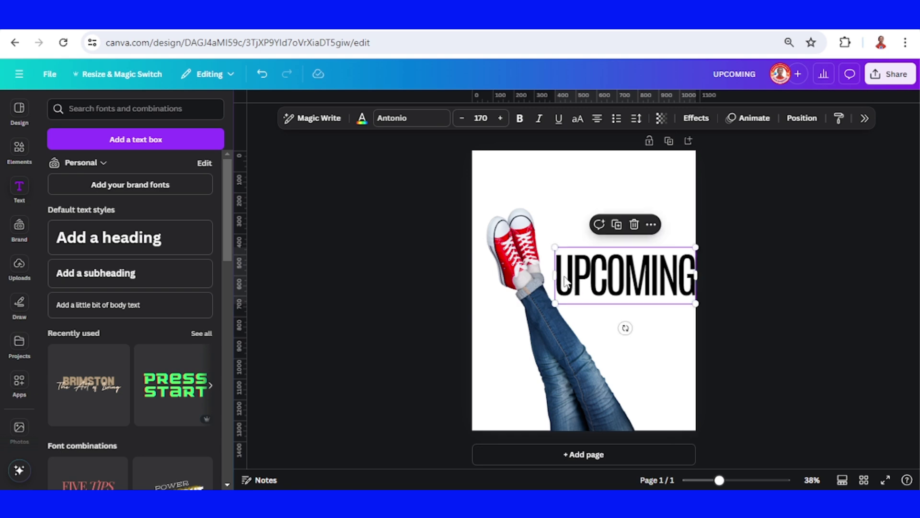
left_click_drag(555, 275, 546, 275)
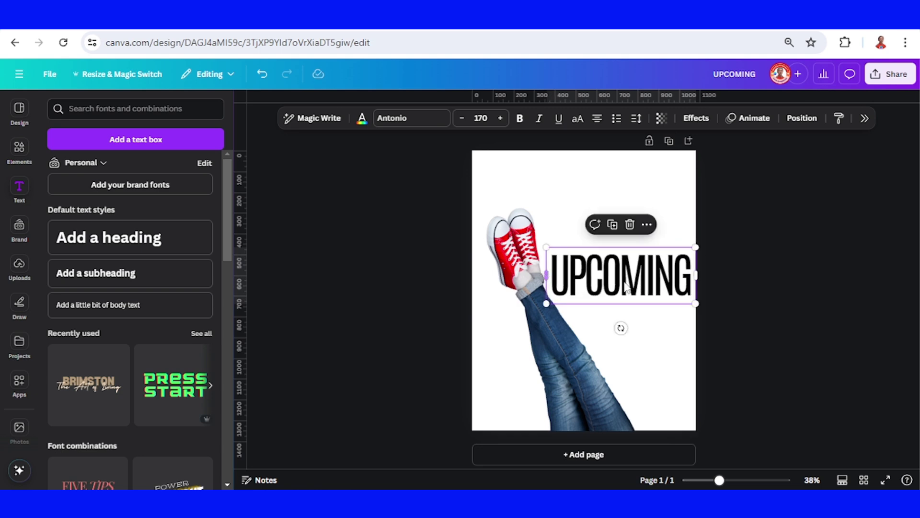
left_click_drag(655, 276, 653, 205)
left_click_drag(552, 230, 543, 235)
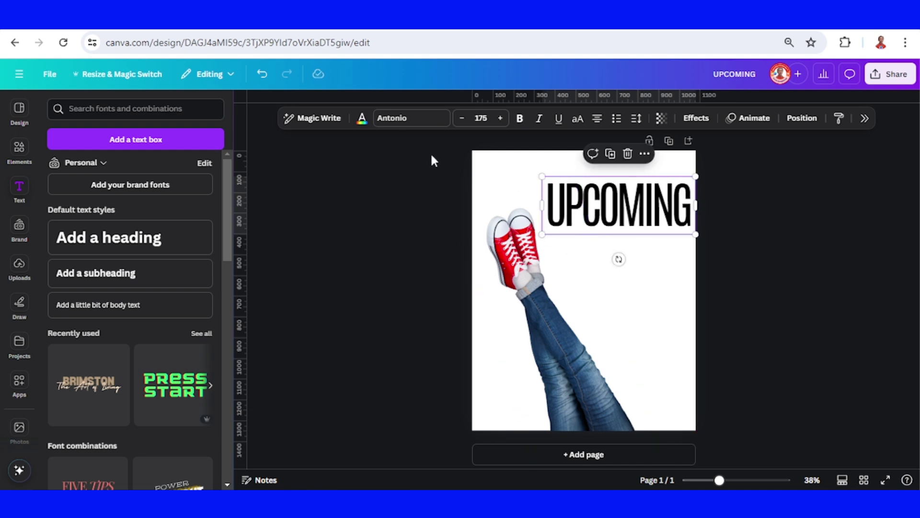
Colour the UPCOMING heading with the sneakers' red, sampled with the eyedropper.
left_click(362, 119)
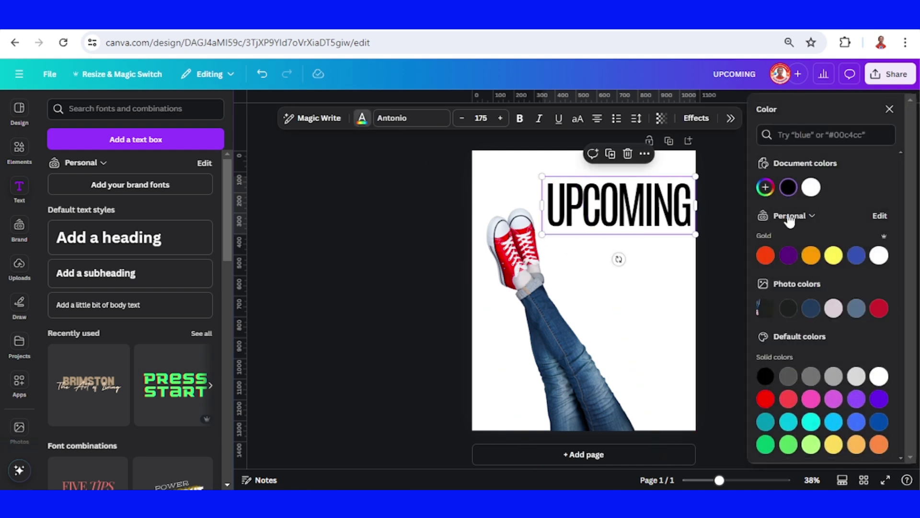
left_click(765, 187)
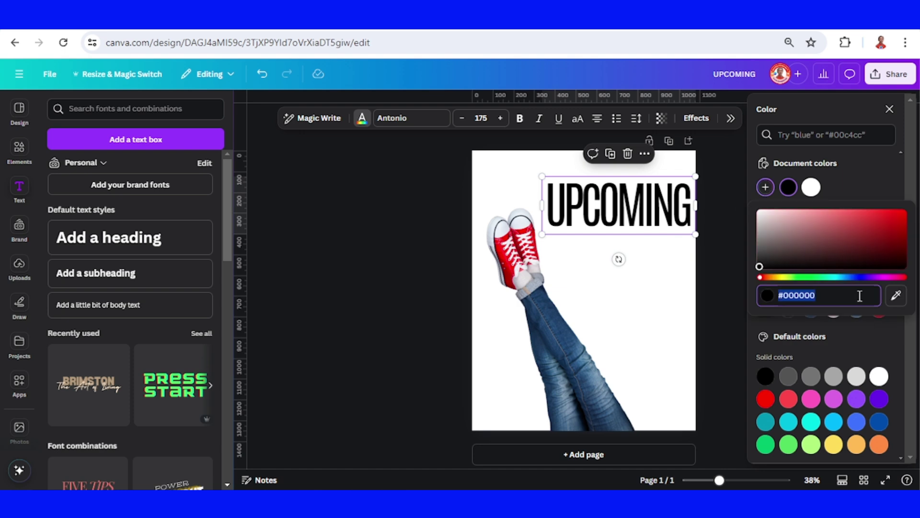
left_click(896, 295)
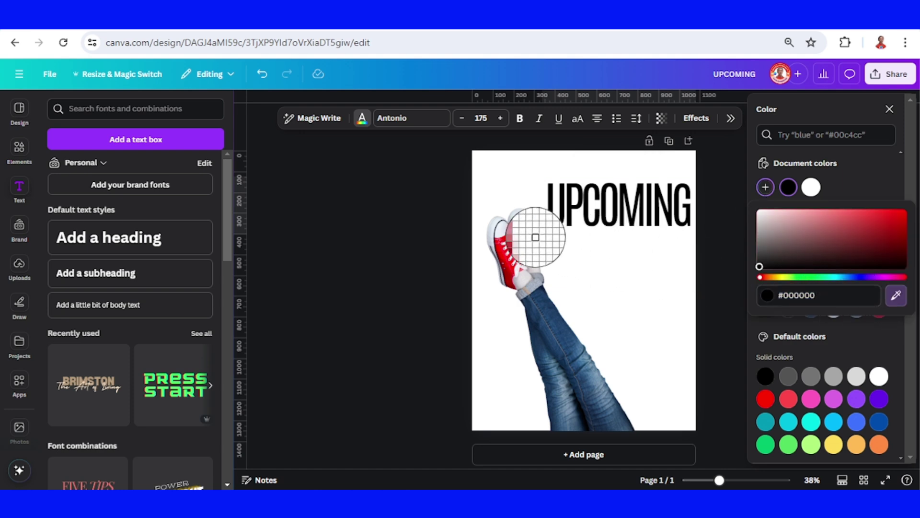
left_click(525, 256)
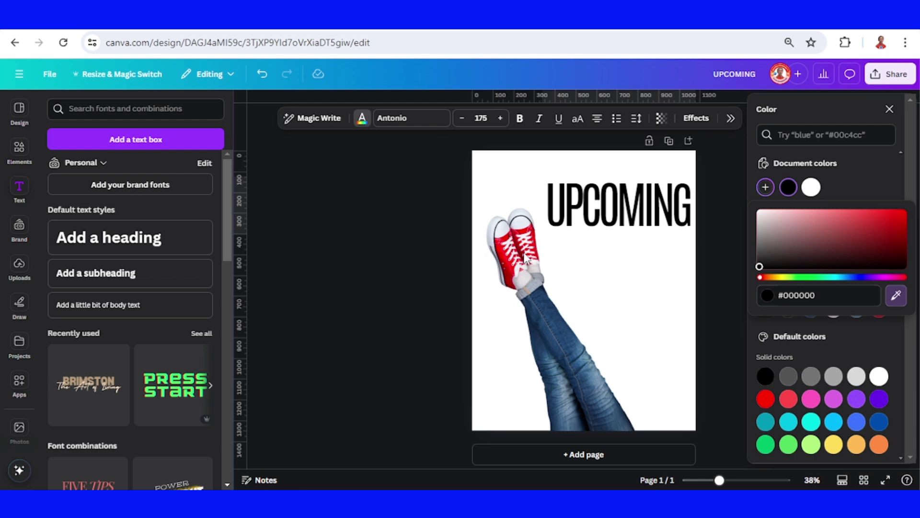
left_click(668, 305)
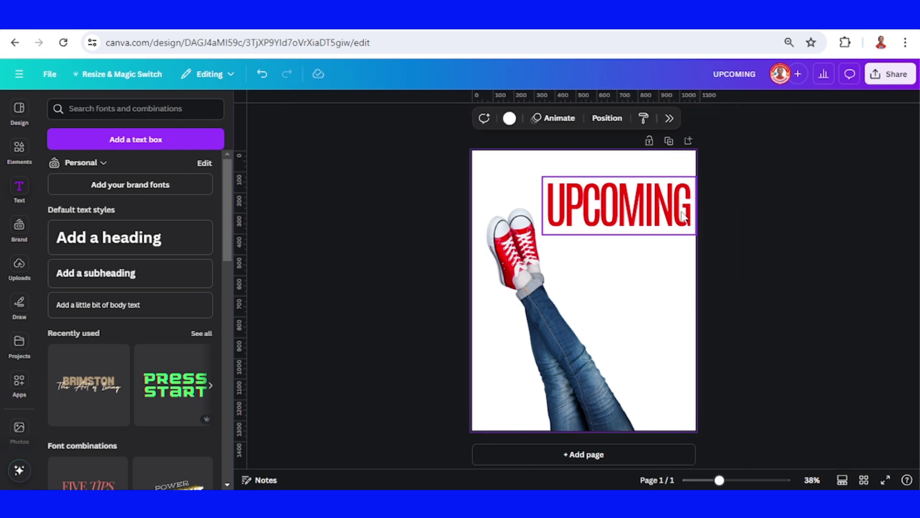
Show the page timeline and send the UPCOMING heading to the back layer.
left_click(842, 480)
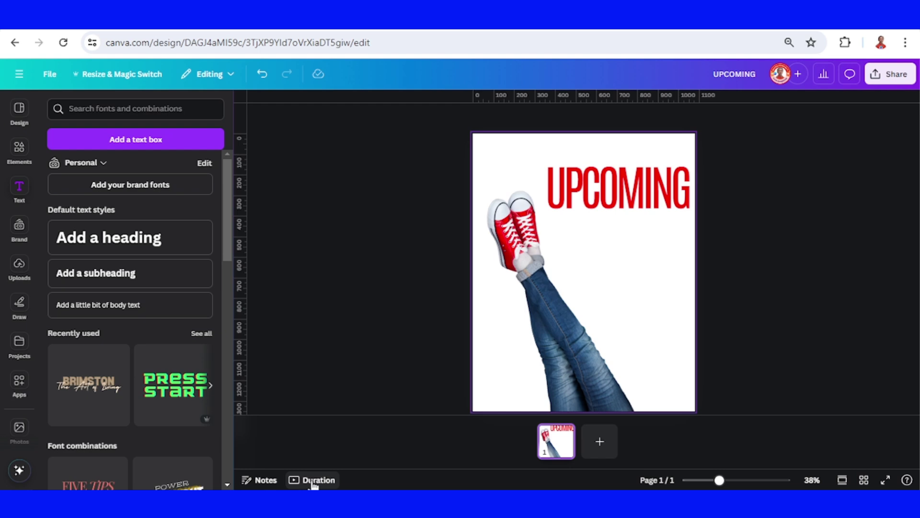
left_click(312, 482)
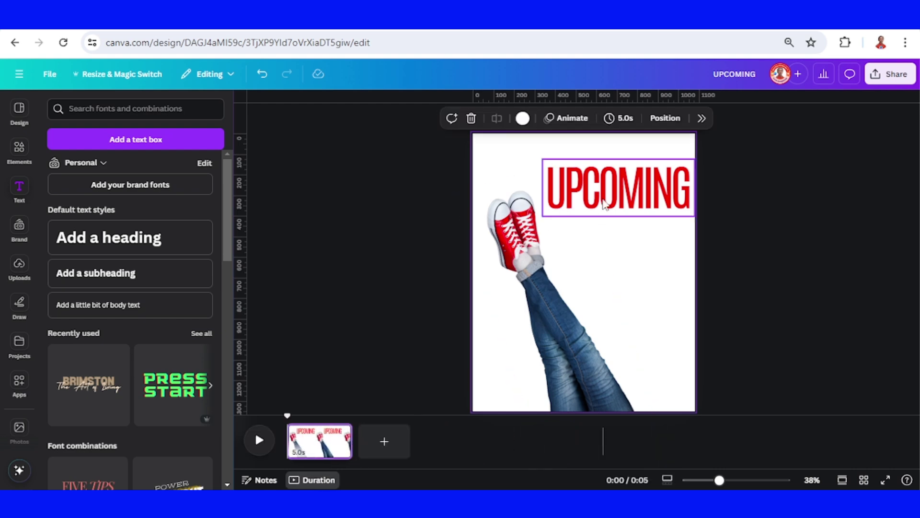
left_click(604, 204)
right_click(604, 204)
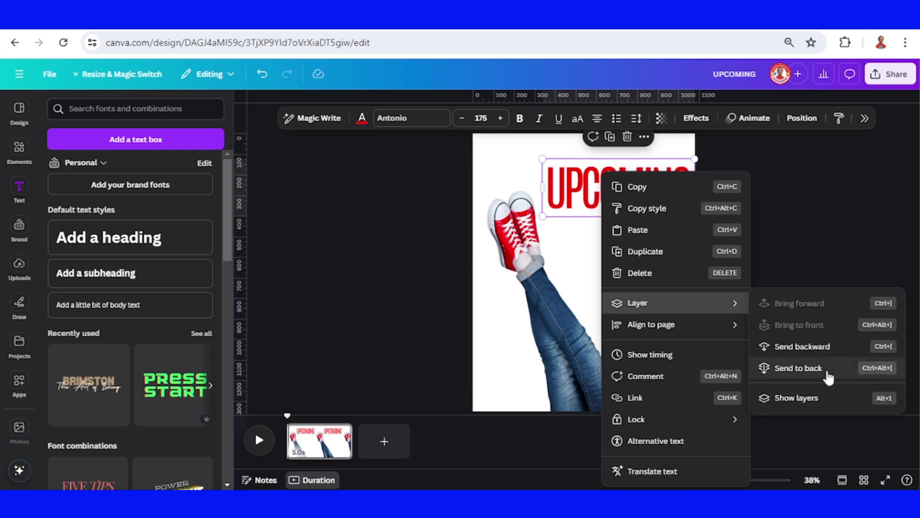
left_click(829, 377)
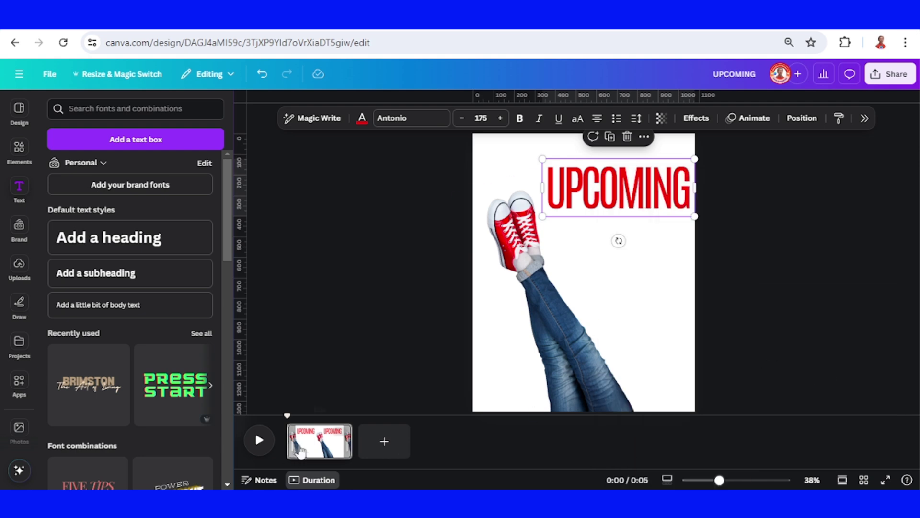
Duplicate page 1 and set every page's duration to 2 seconds.
mouse_move(321, 443)
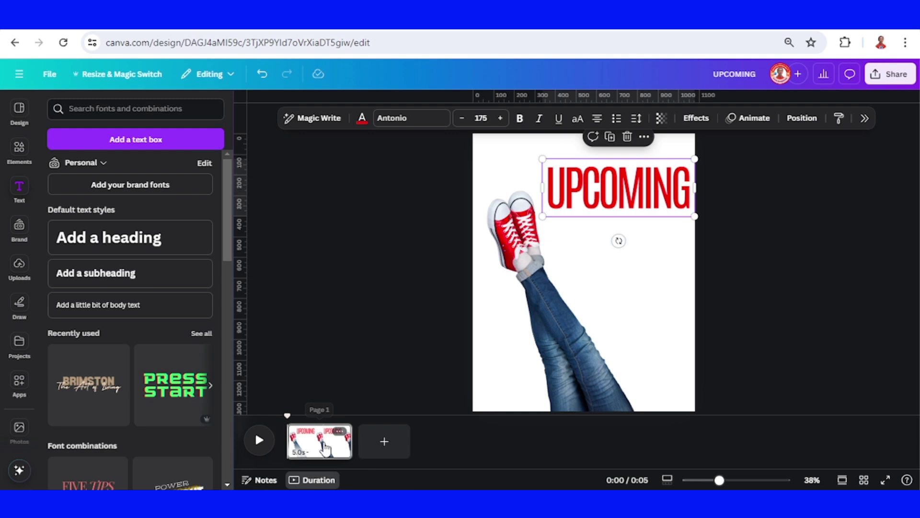
right_click(325, 449)
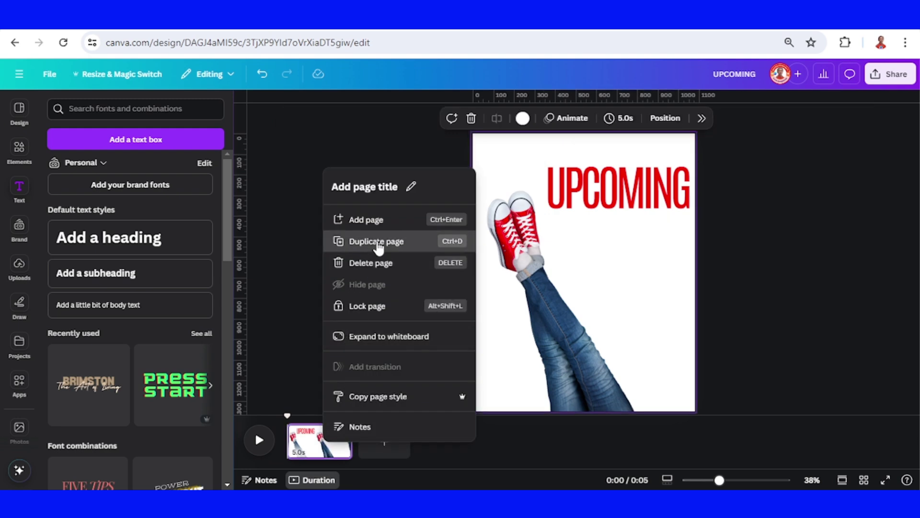
left_click(376, 242)
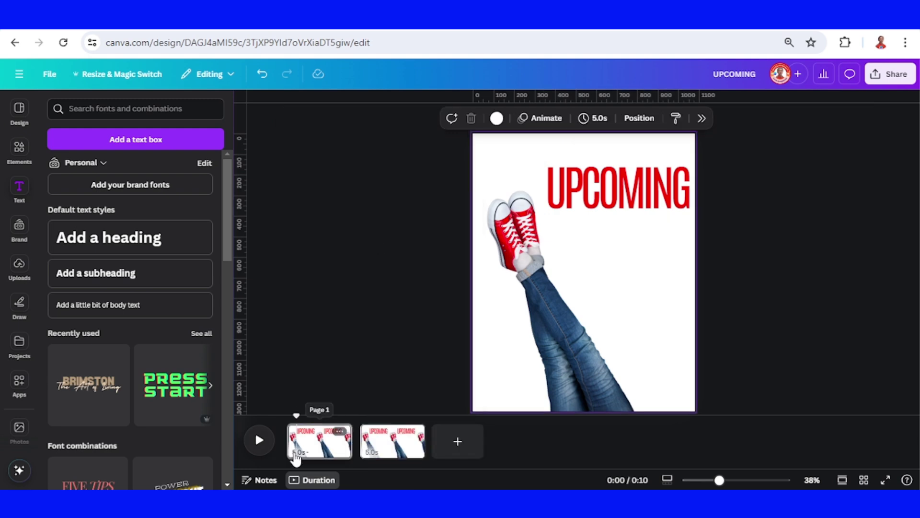
left_click(594, 117)
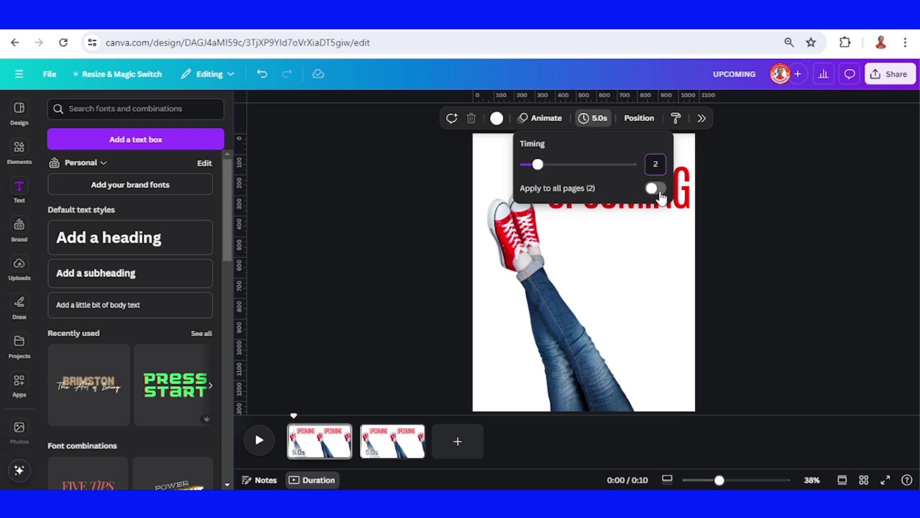
left_click(656, 189)
Rotate page 2's sneakers photo nearly upright and reposition the UPCOMING heading.
left_click(522, 278)
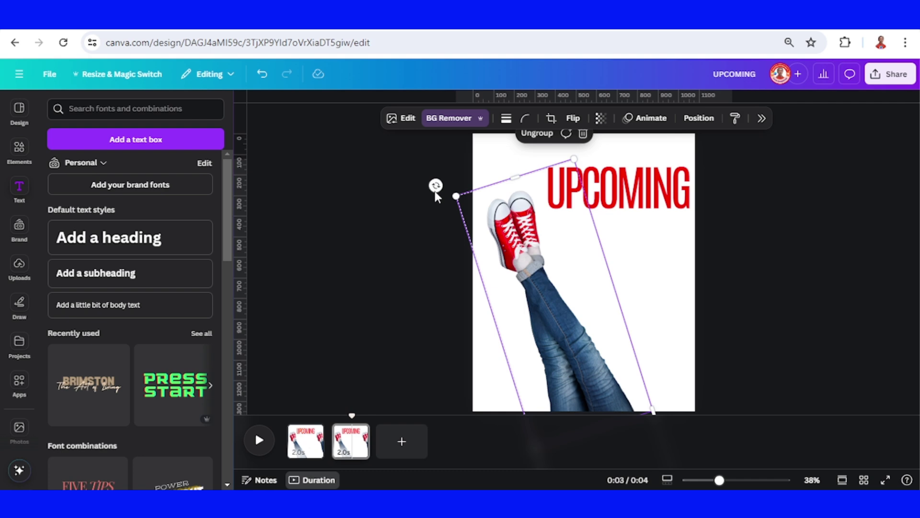
left_click_drag(435, 185, 522, 185)
left_click(587, 198)
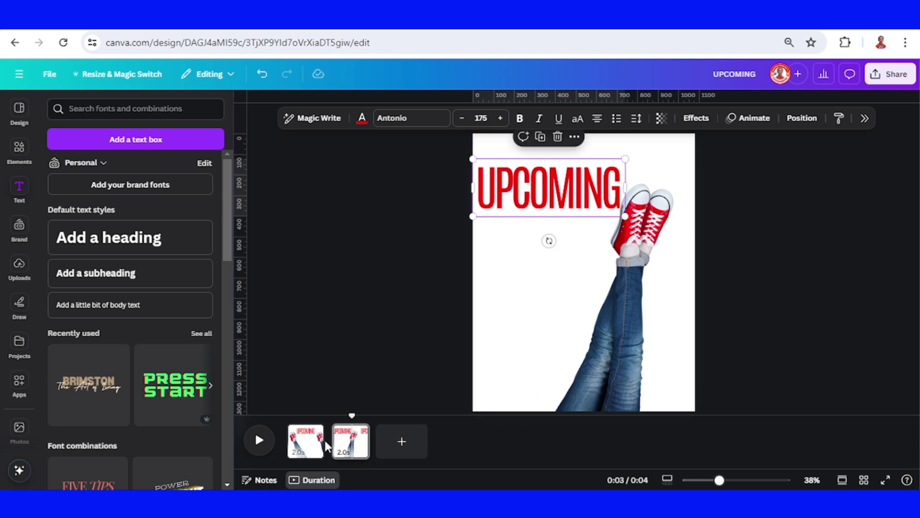
right_click(309, 450)
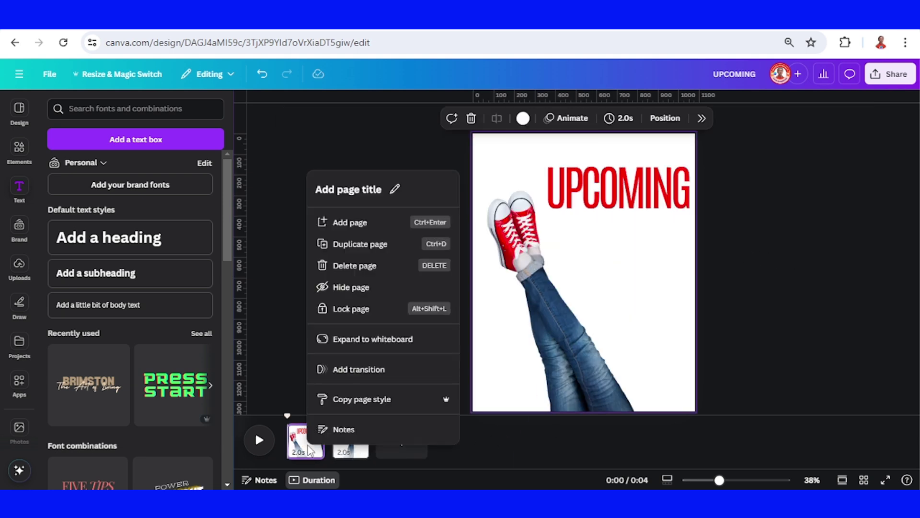
Duplicate pages until there are six, then drag pages 4 and 5 earlier to alternate layouts.
left_click(366, 243)
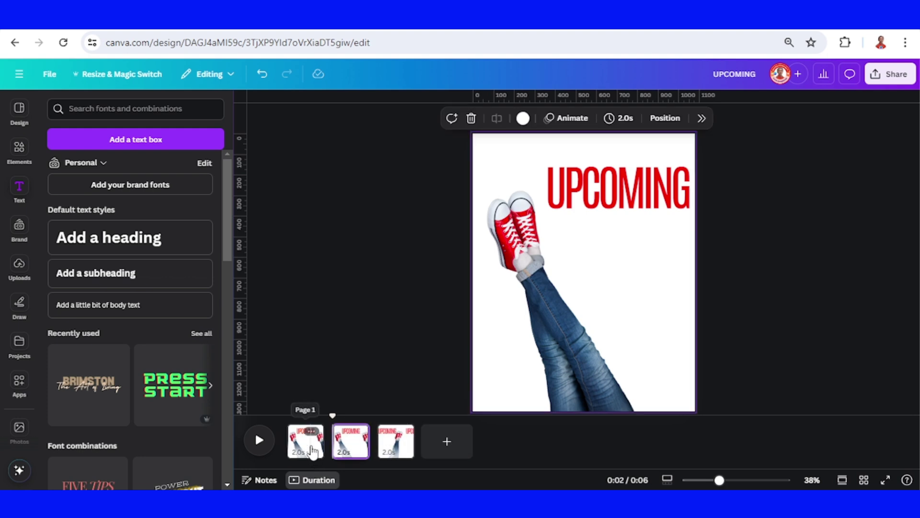
right_click(312, 451)
left_click(378, 246)
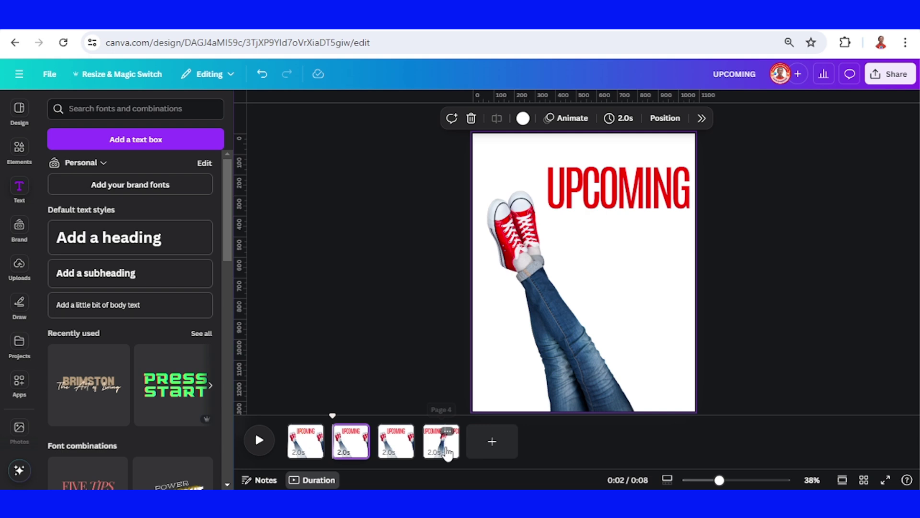
right_click(448, 453)
left_click(502, 246)
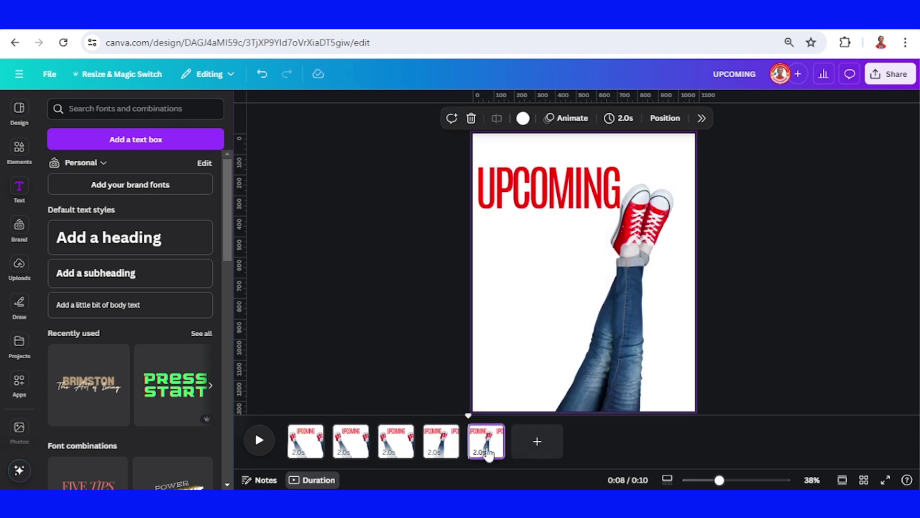
right_click(488, 451)
left_click(544, 247)
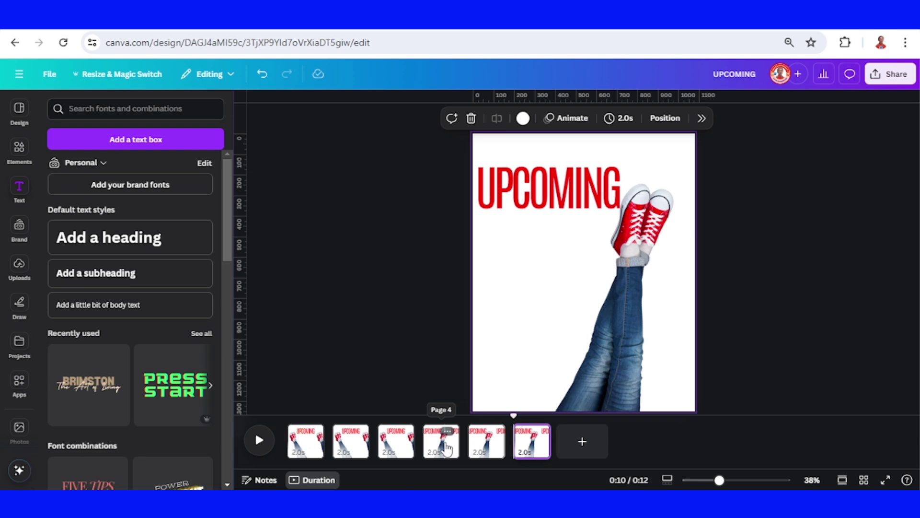
left_click_drag(446, 447, 364, 448)
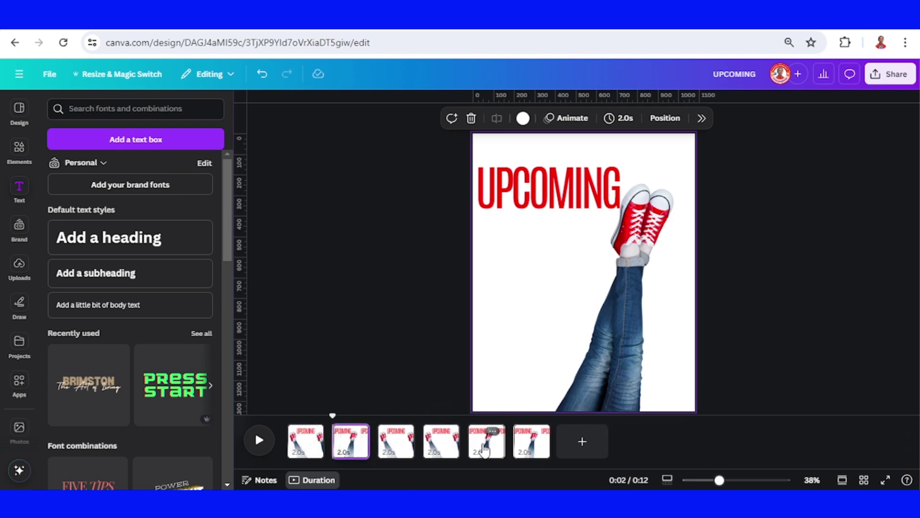
left_click_drag(492, 445, 456, 443)
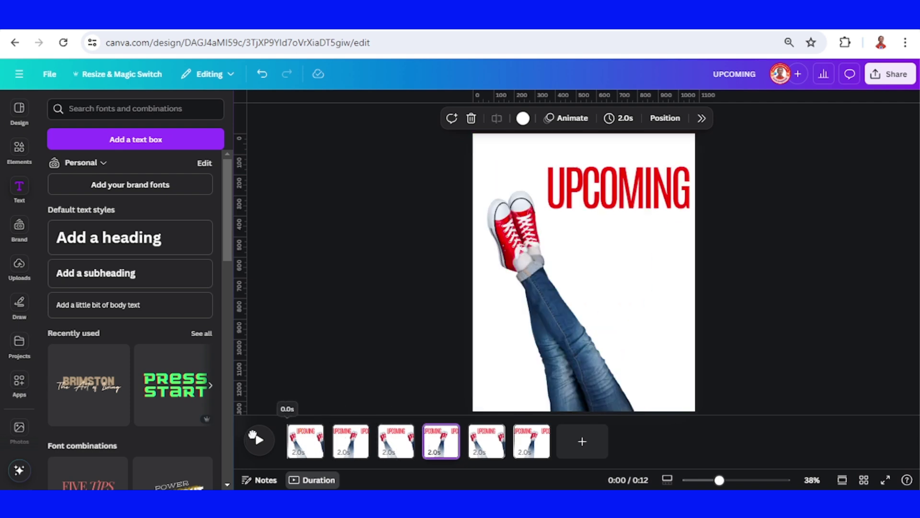
Turn page 2's sneakers blue by shifting the red colour's hue to -63.
left_click(254, 437)
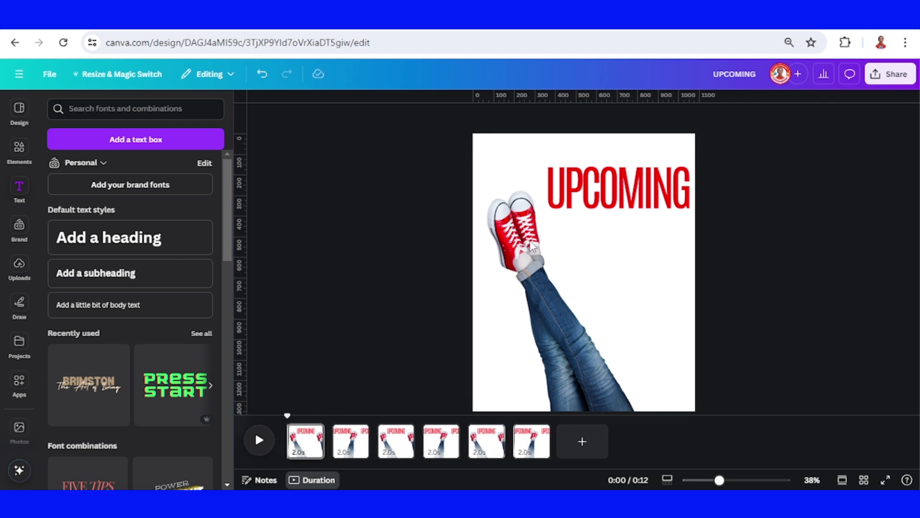
left_click(354, 445)
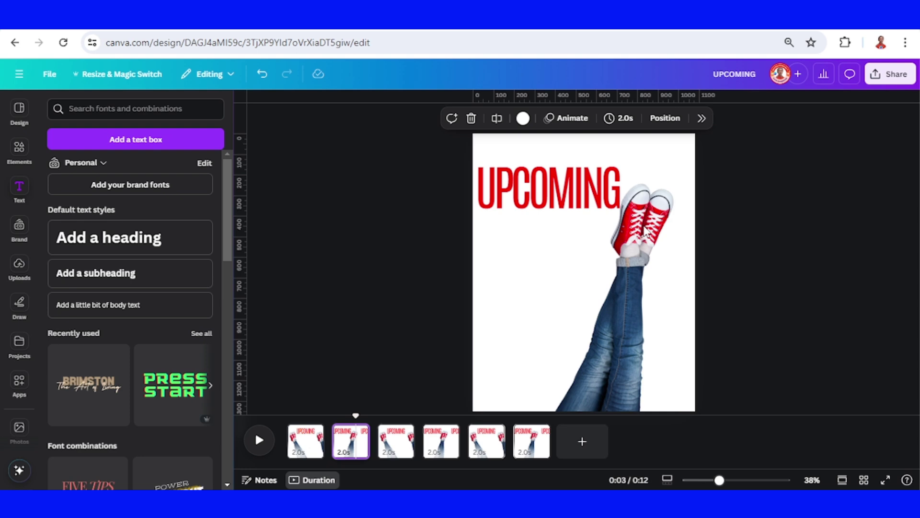
left_click(647, 235)
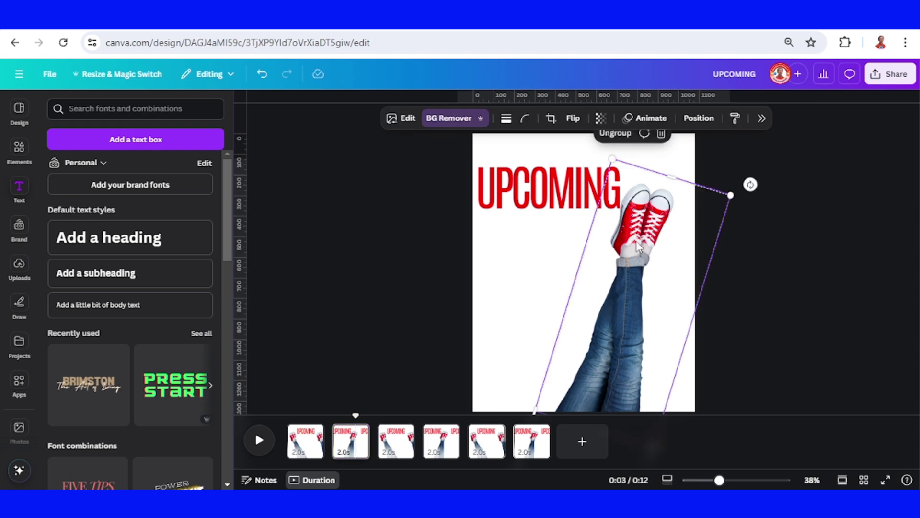
left_click(405, 118)
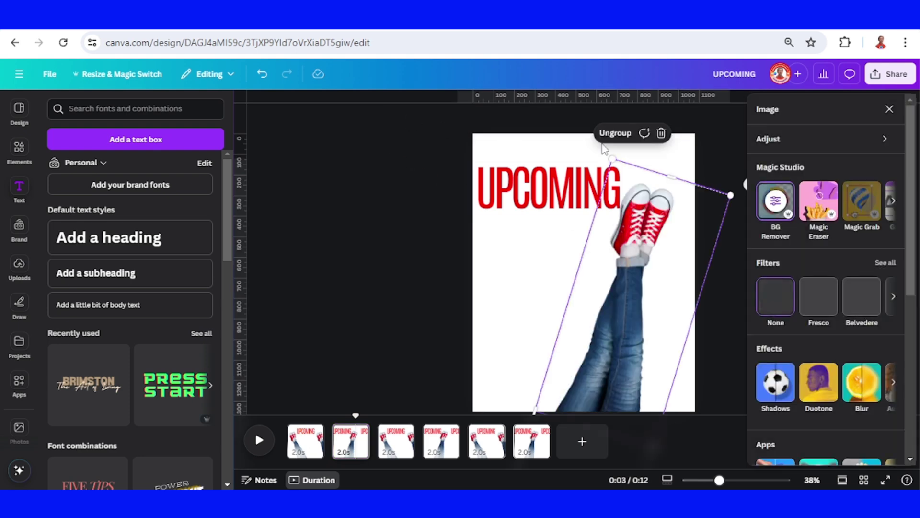
left_click(809, 145)
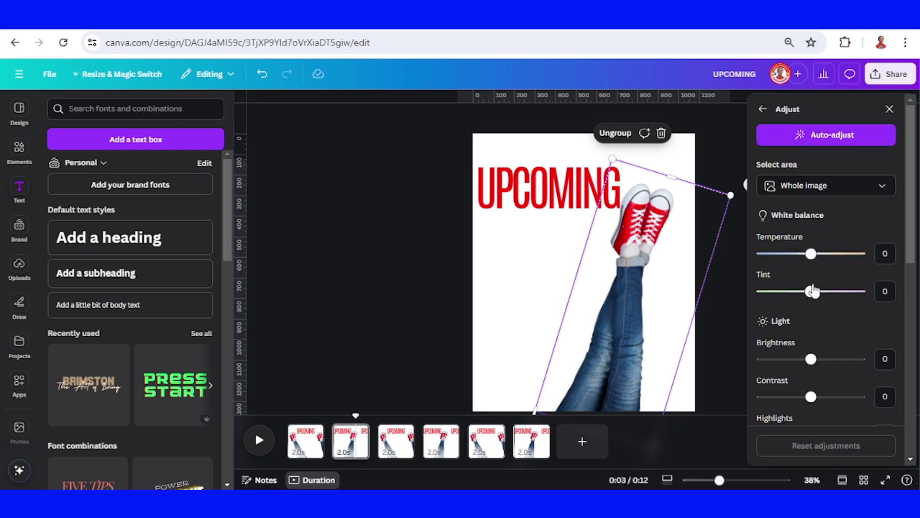
scroll(813, 291, "down", 3)
scroll(814, 288, "down", 5)
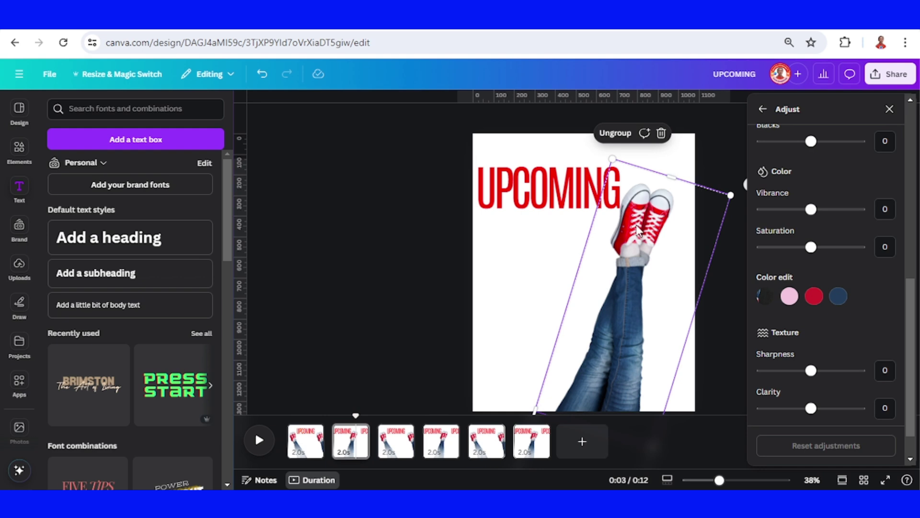
left_click(814, 297)
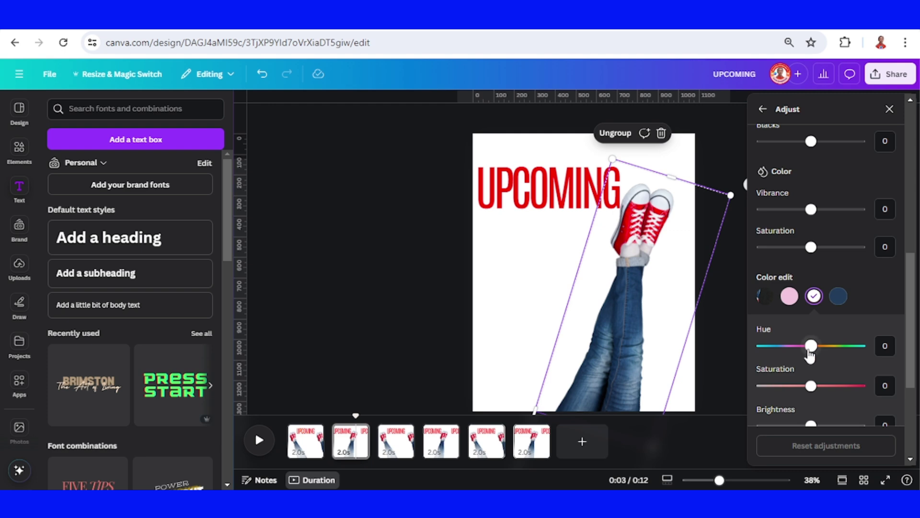
left_click(777, 346)
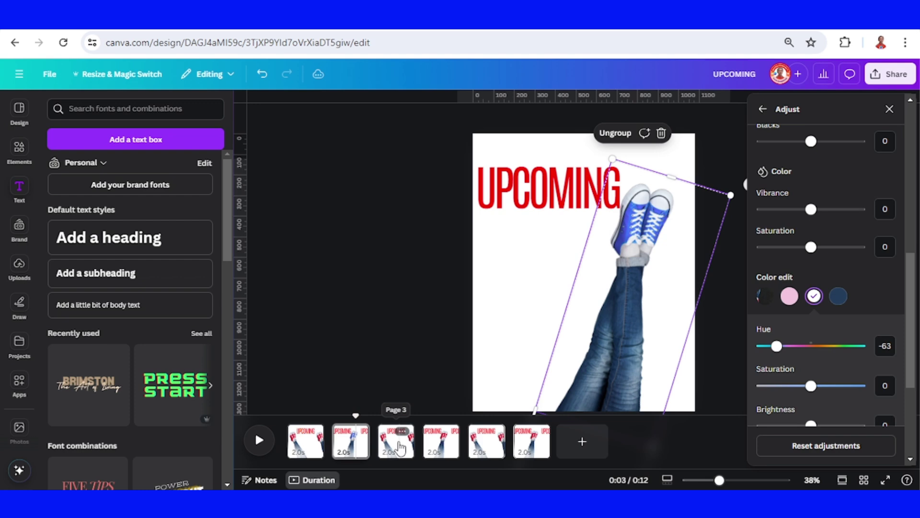
left_click(398, 447)
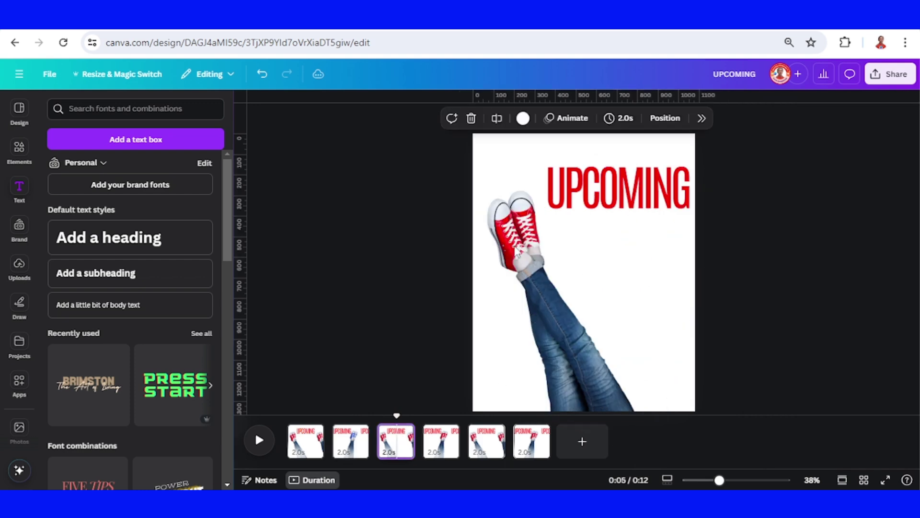
Make page 3's sneakers near-black with red saturation -91 and brightness -100.
left_click(512, 237)
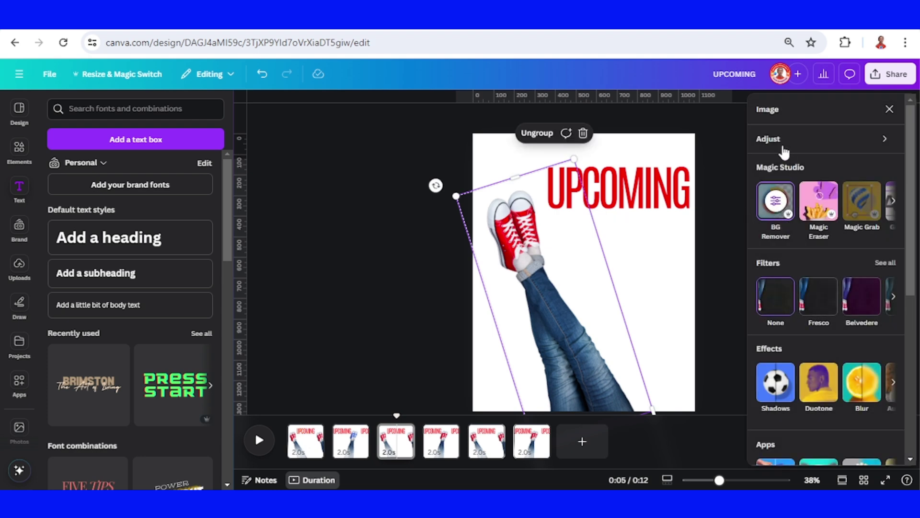
left_click(783, 146)
scroll(830, 326, "down", 5)
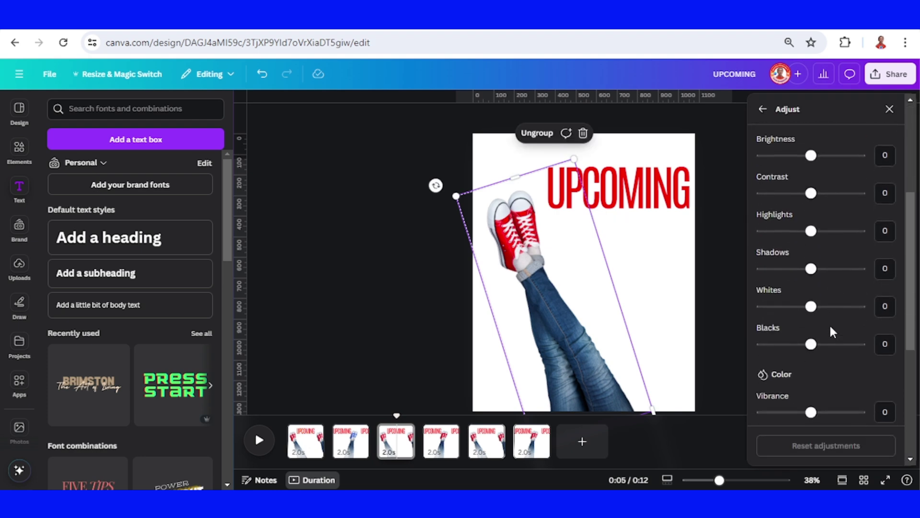
scroll(829, 323, "down", 4)
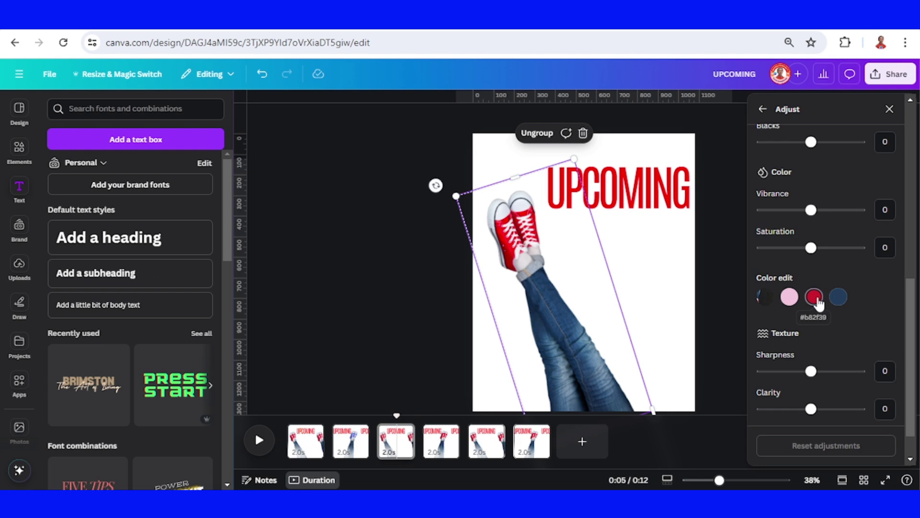
left_click(814, 298)
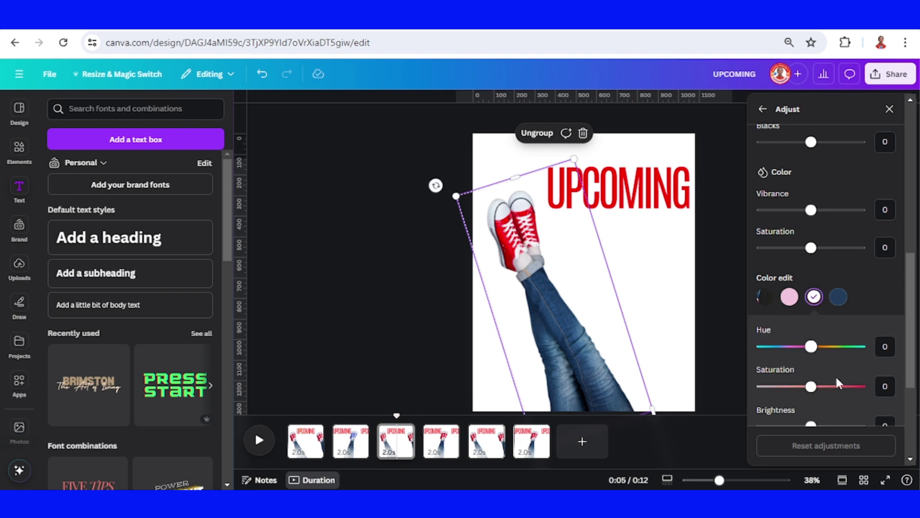
left_click(763, 388)
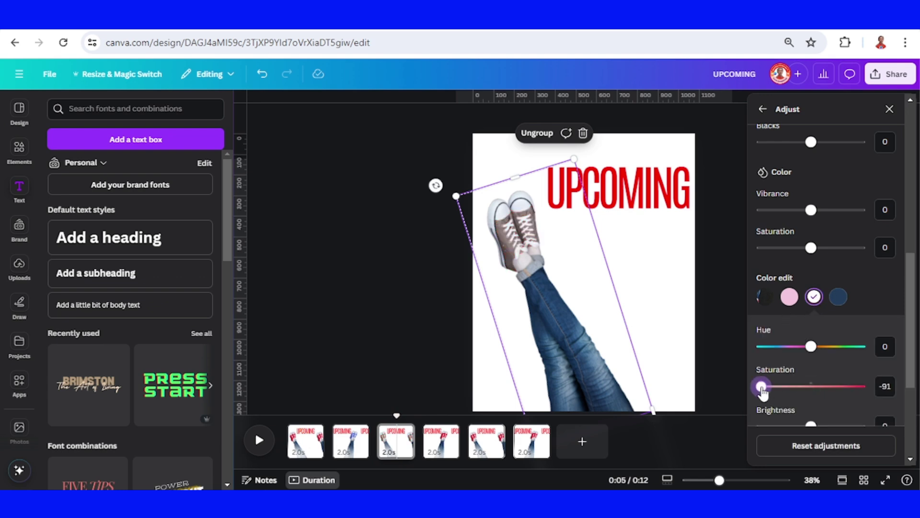
scroll(762, 386, "down", 2)
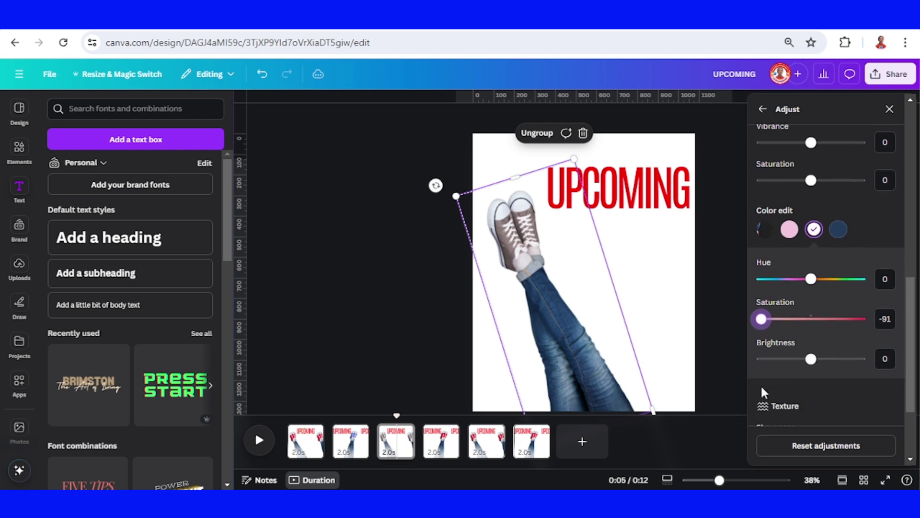
left_click_drag(810, 361, 757, 367)
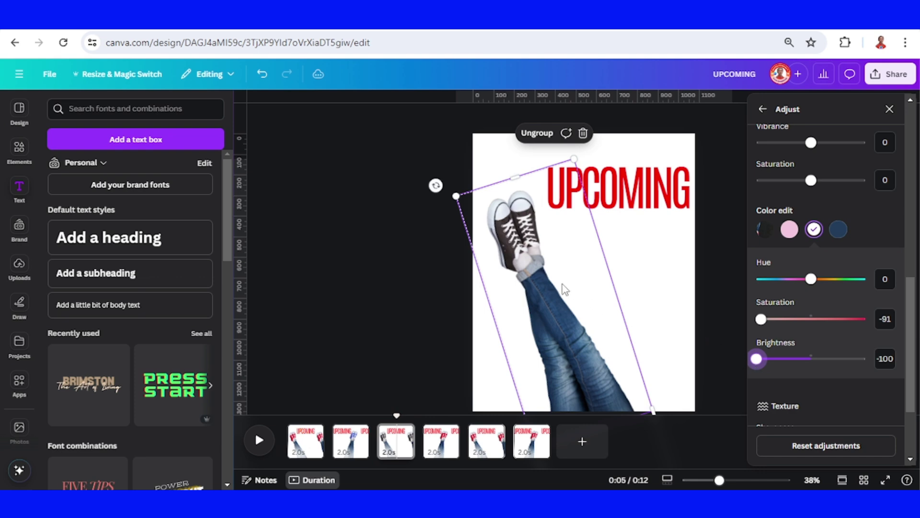
left_click(401, 446)
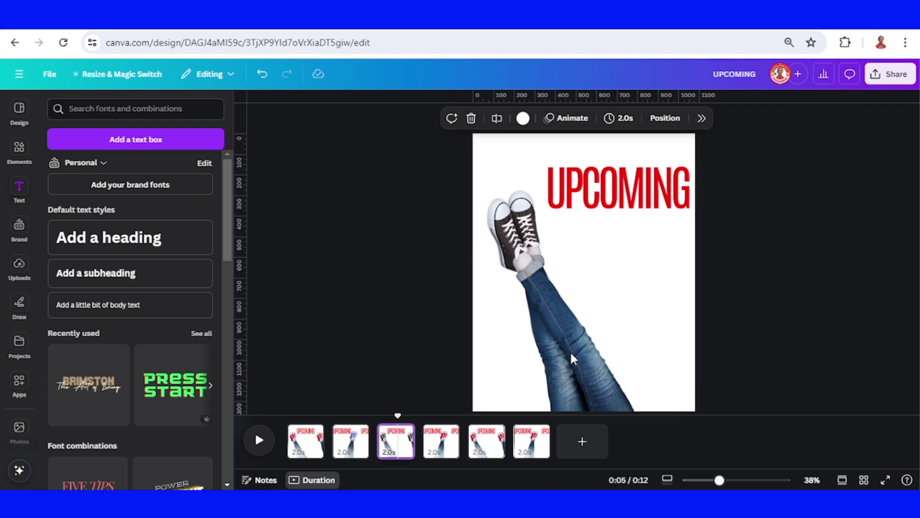
Shift page 4's sneakers to orange with the hue, intensity and brightness sliders.
left_click(441, 441)
left_click(608, 275)
left_click(815, 138)
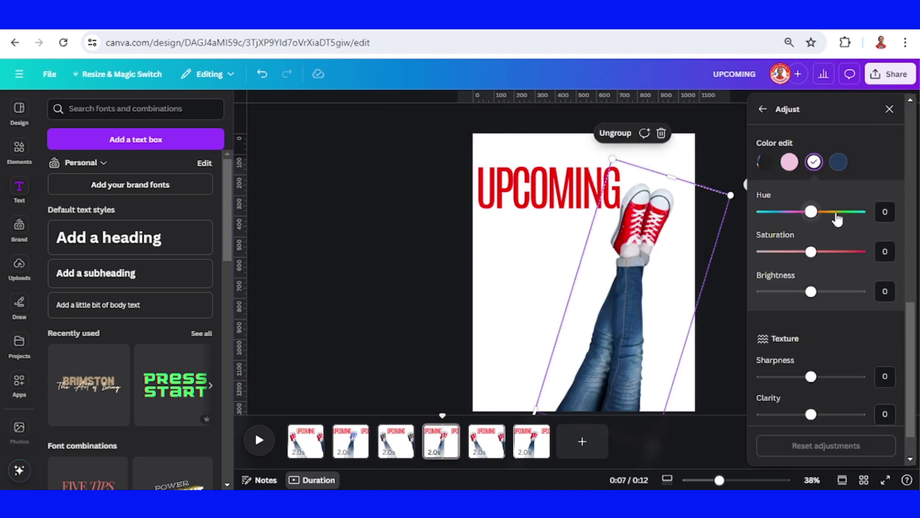
left_click_drag(811, 212, 833, 211)
left_click_drag(812, 249, 846, 249)
left_click_drag(832, 212, 822, 211)
left_click_drag(812, 290, 828, 289)
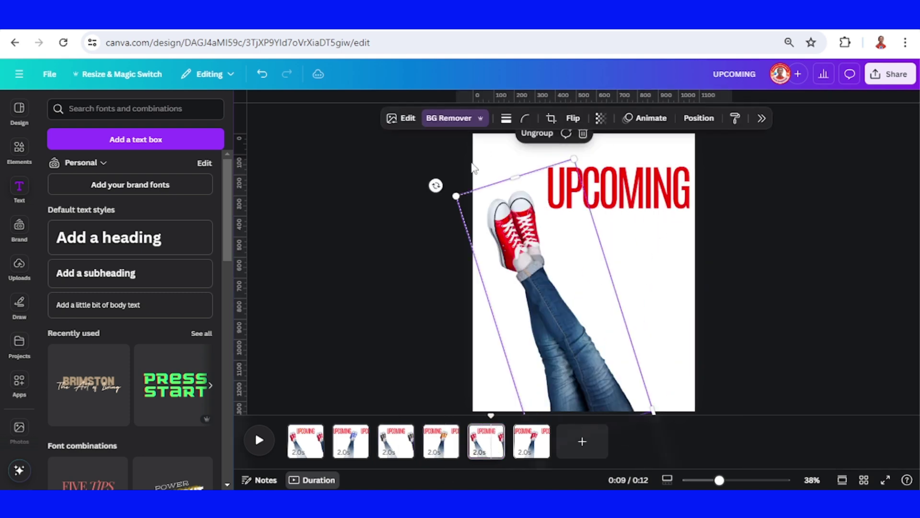
Turn page 5's sneakers green by adjusting hue, intensity and brightness.
left_click(402, 118)
left_click(814, 139)
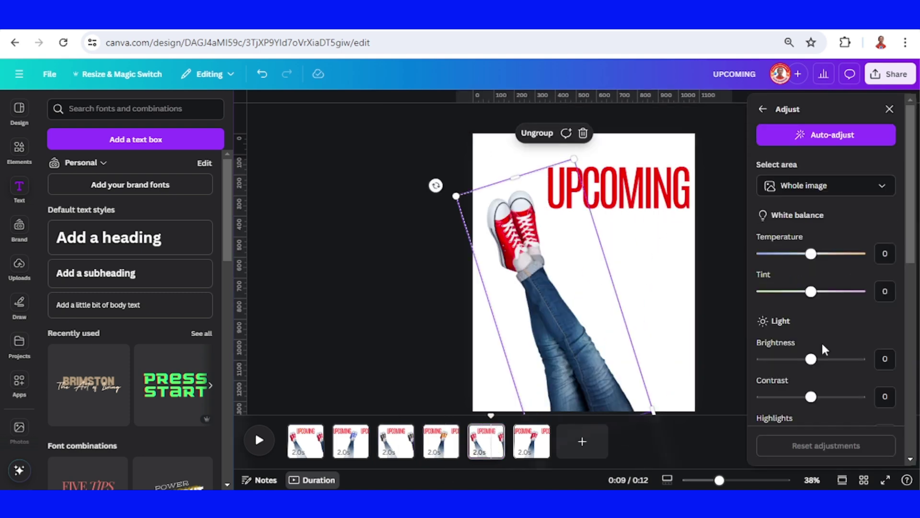
scroll(821, 341, "down", 3)
left_click_drag(811, 349, 844, 349)
scroll(822, 287, "down", 3)
left_click_drag(812, 249, 844, 249)
left_click_drag(812, 290, 821, 290)
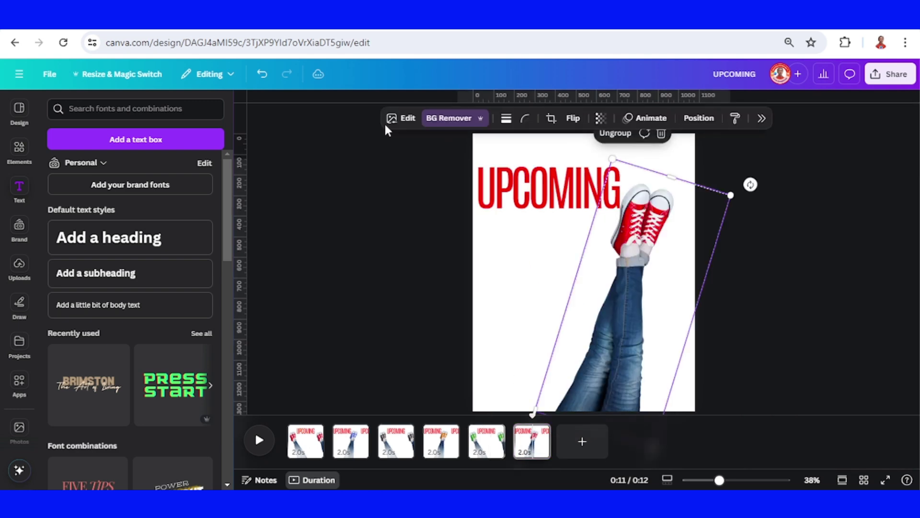
Recolour page 6's red sneakers to magenta: hue -21, saturation 57.
left_click(402, 118)
left_click(814, 139)
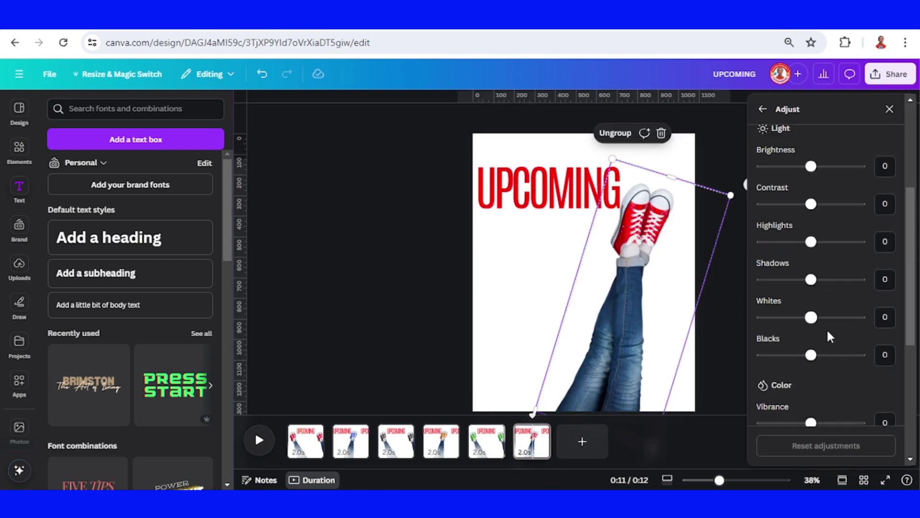
scroll(822, 288, "down", 5)
left_click(814, 297)
left_click_drag(811, 346, 799, 346)
left_click_drag(811, 386, 843, 386)
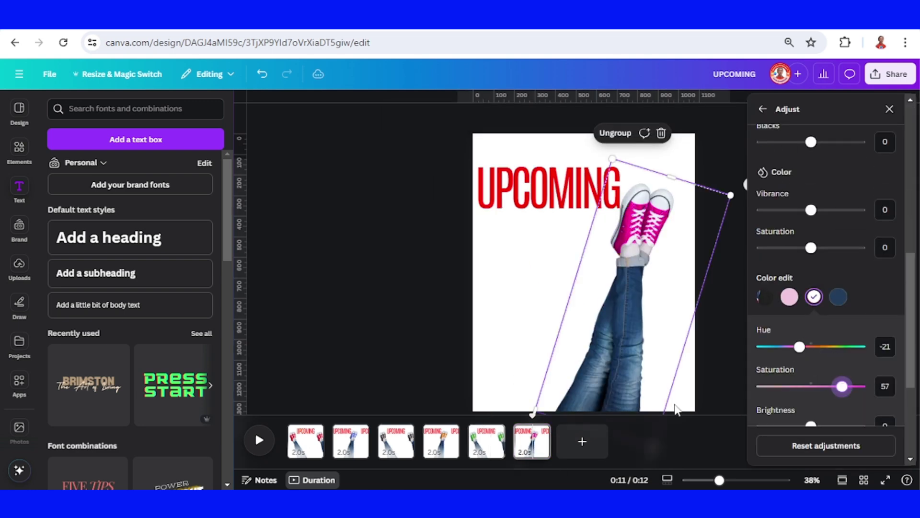
Eyedrop page 2's blue sneakers to colour its UPCOMING text.
left_click(305, 448)
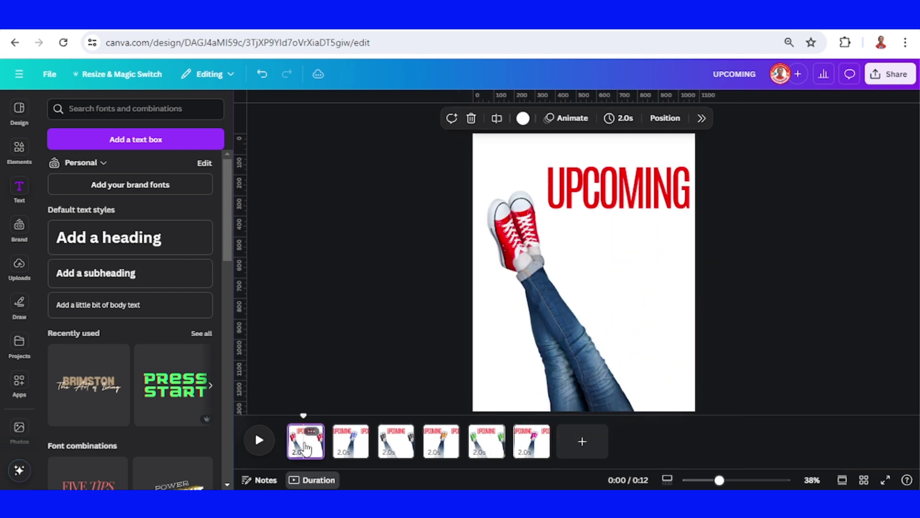
left_click(351, 449)
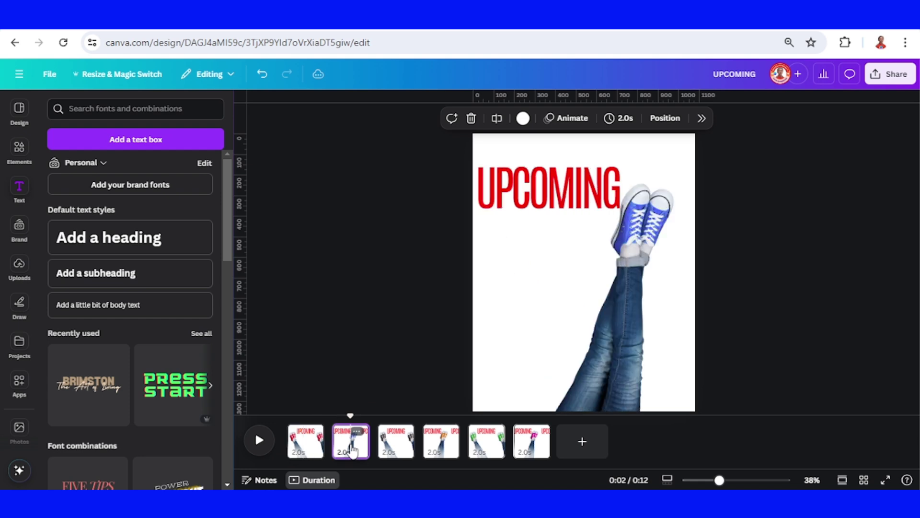
left_click(518, 197)
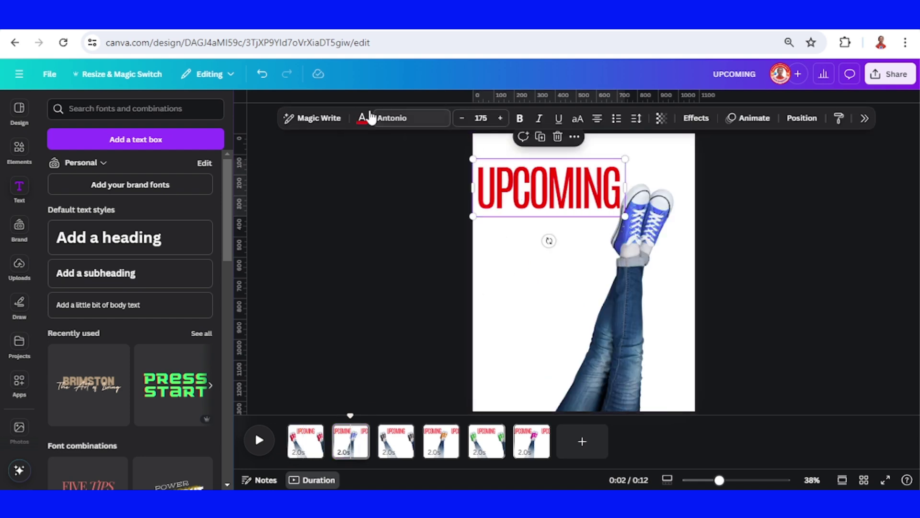
left_click(362, 119)
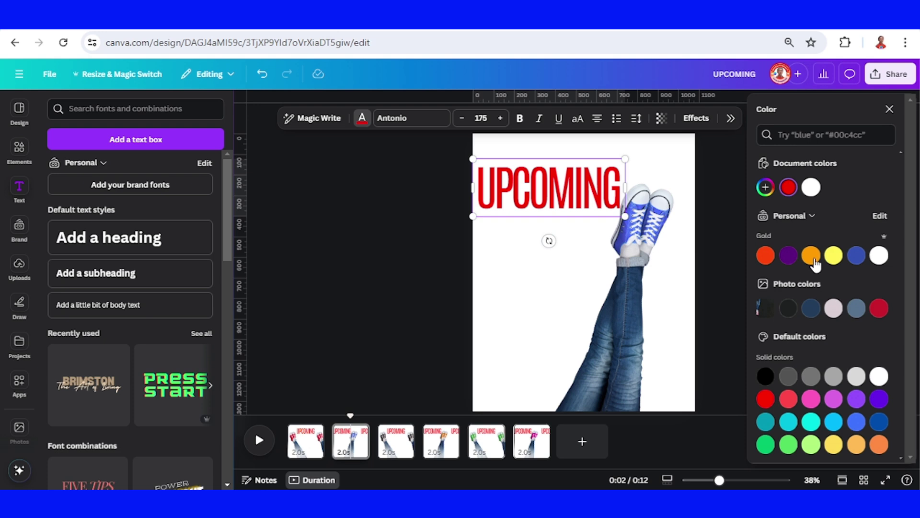
left_click(767, 187)
left_click(898, 300)
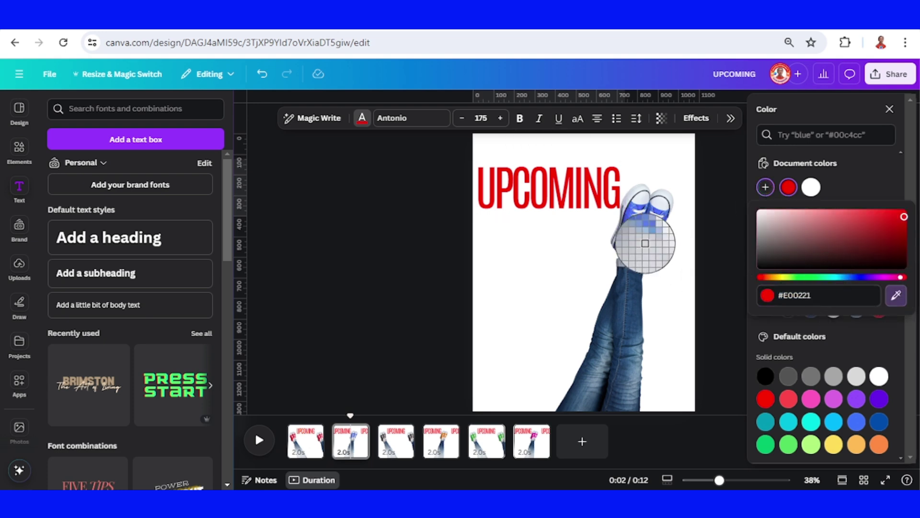
left_click(631, 234)
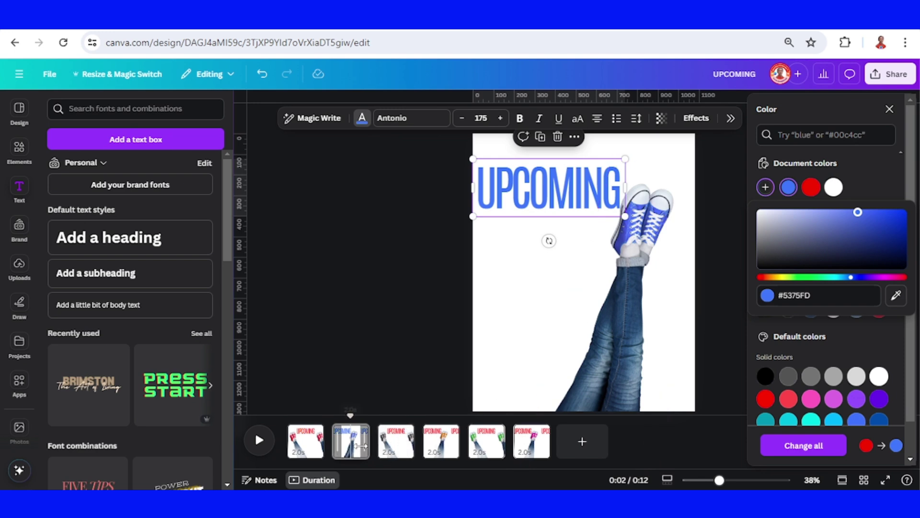
Match the UPCOMING text on pages 3–6 to each page's sneakers, ending with pink.
left_click(395, 448)
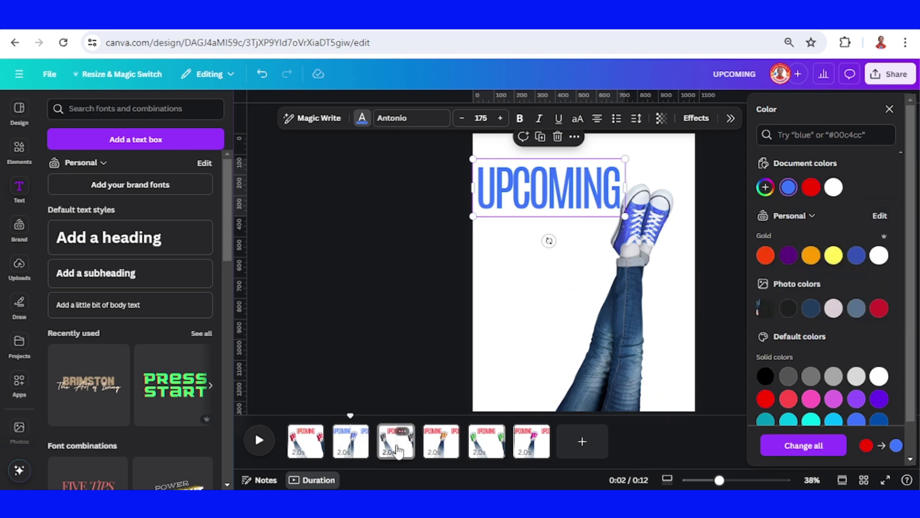
left_click(441, 441)
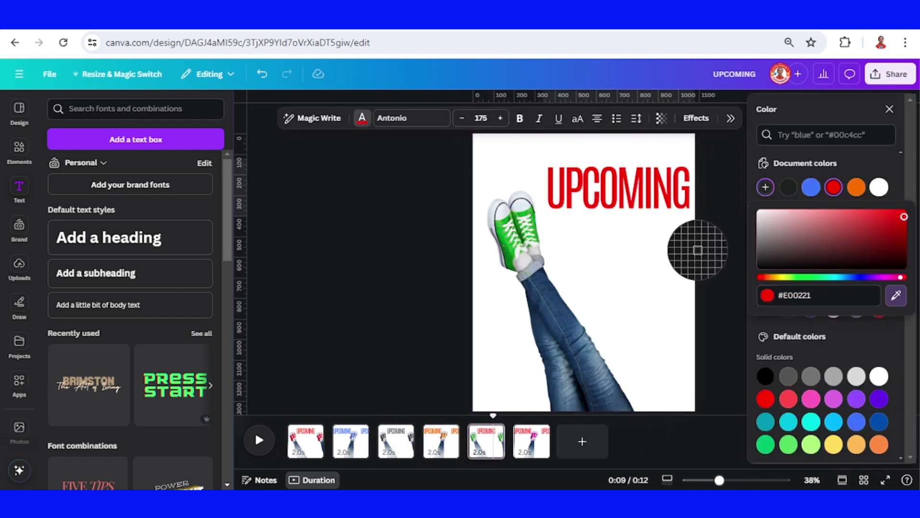
left_click(513, 225)
left_click(531, 441)
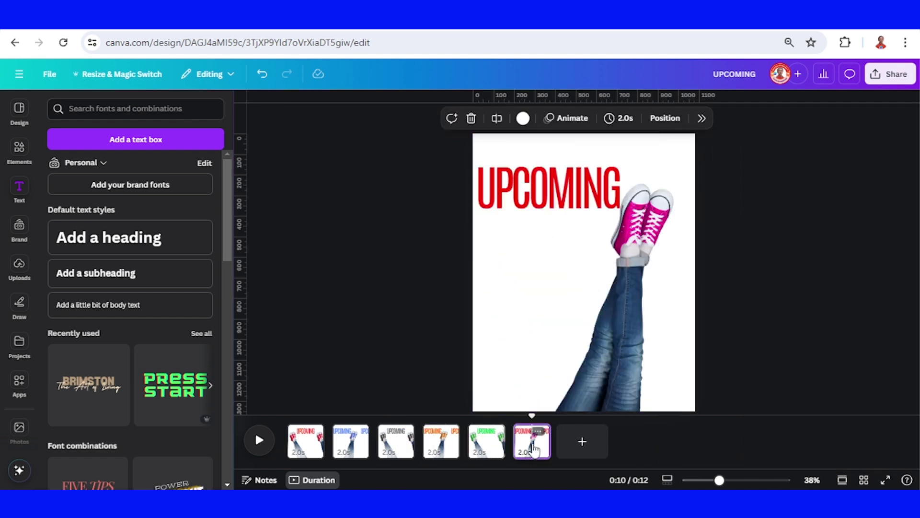
left_click(549, 186)
left_click(362, 117)
left_click(895, 295)
left_click(643, 211)
left_click(689, 450)
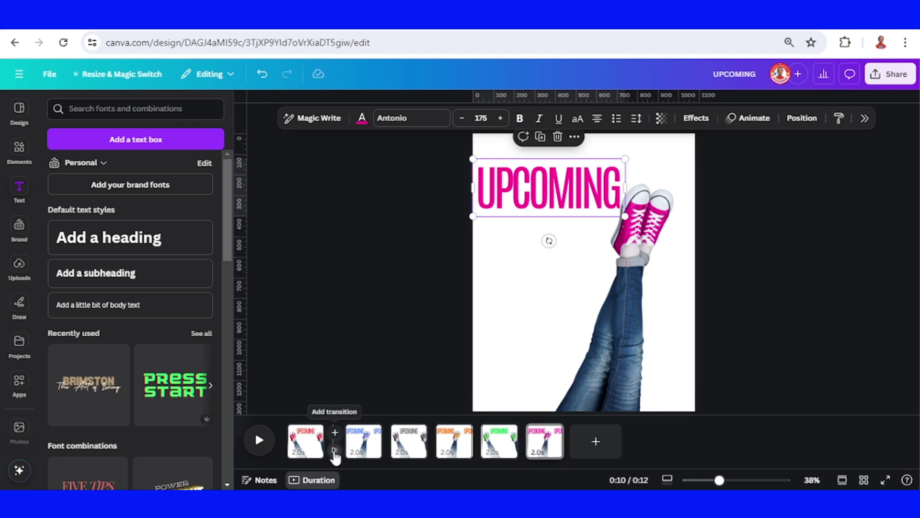
Add a 1-second Match & Move transition and apply it between all pages.
left_click(334, 453)
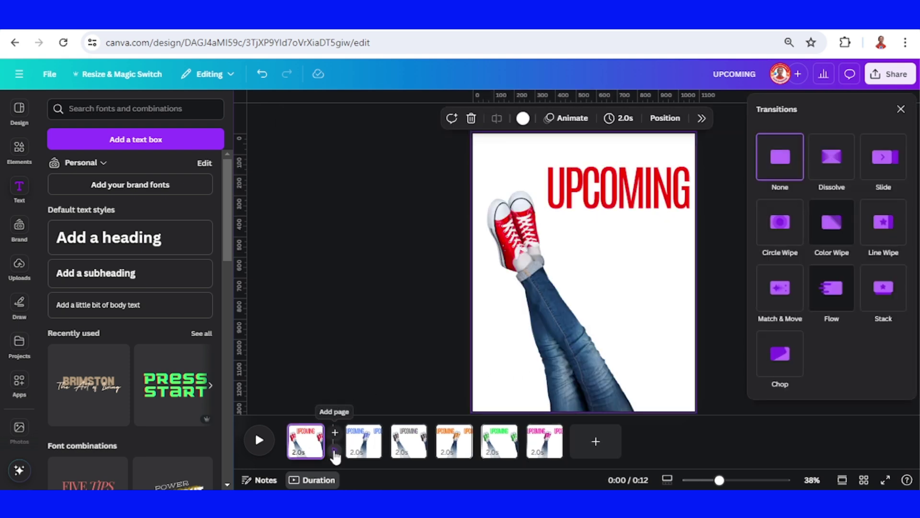
left_click(779, 293)
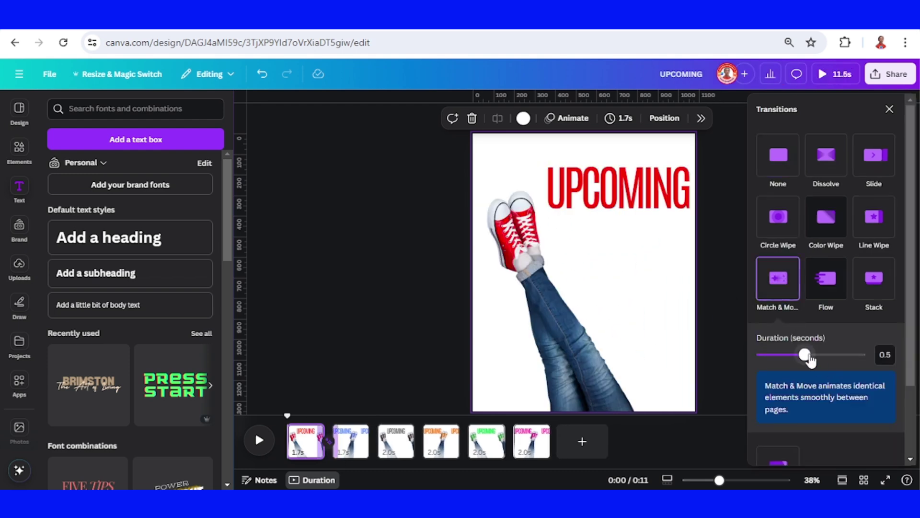
left_click_drag(806, 357, 882, 356)
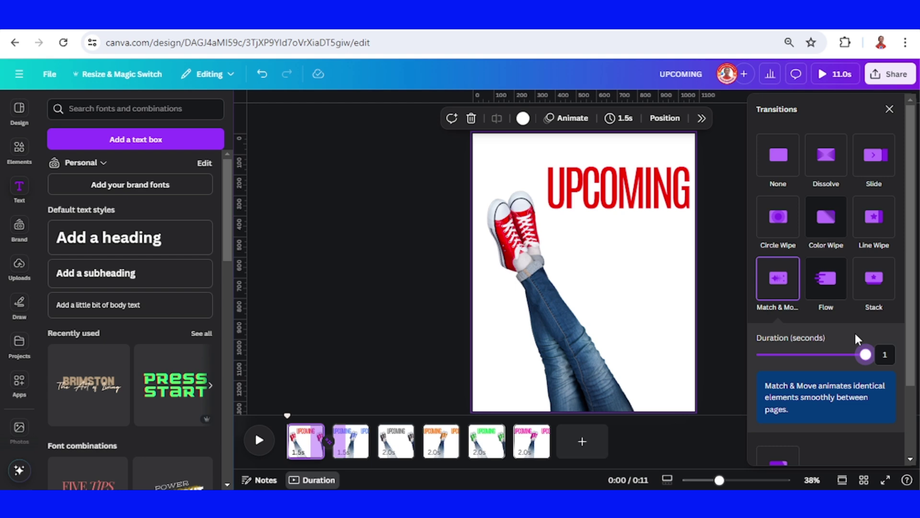
scroll(855, 332, "down", 2)
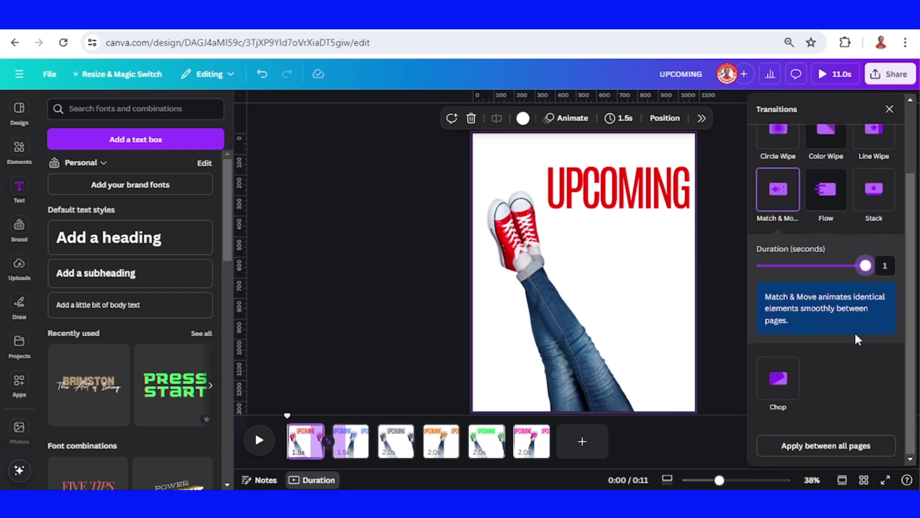
left_click(842, 446)
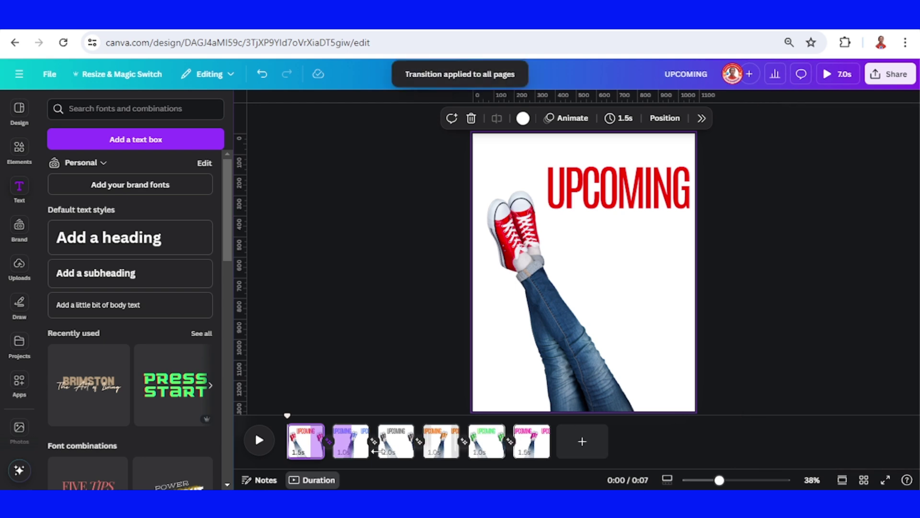
Play back the 7-second six-page animated poster.
left_click(260, 440)
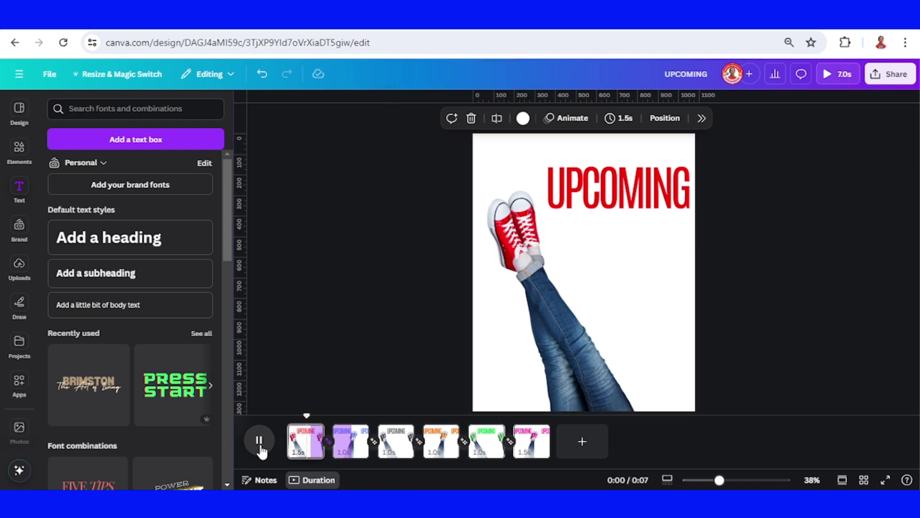